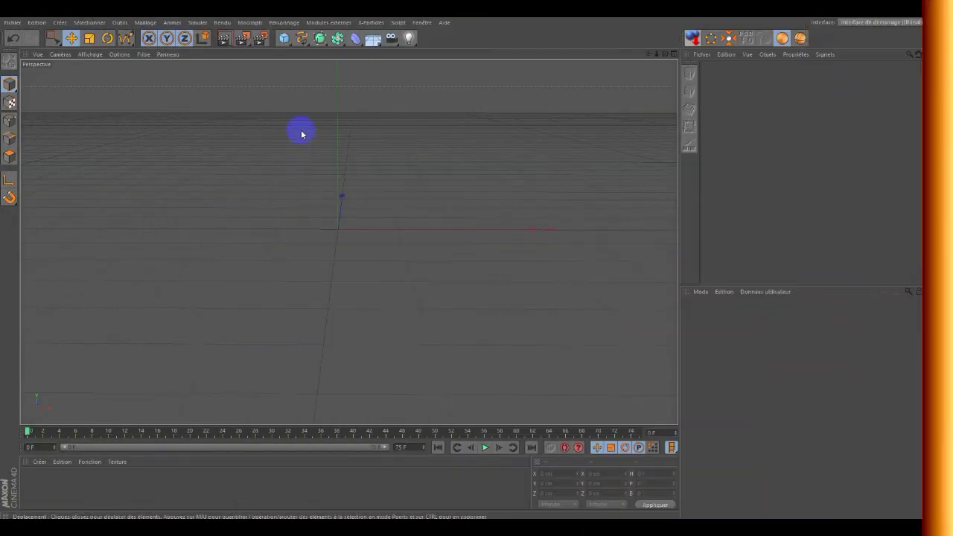
Make the front (Avant) view a single full-size viewport, zoomed and panned so the origin sits lower
left_click(673, 55)
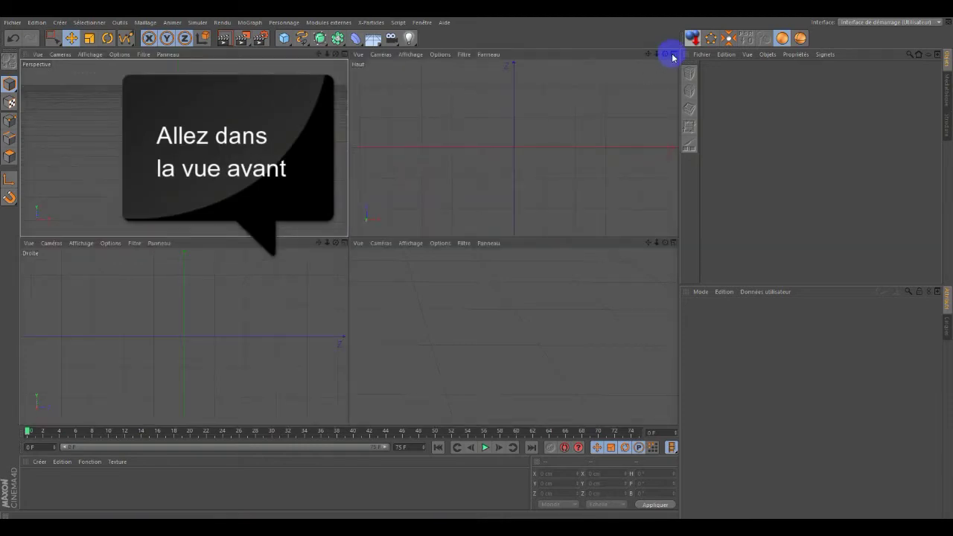
left_click(674, 242)
scroll(476, 264, "down", 5)
scroll(476, 264, "down", 2)
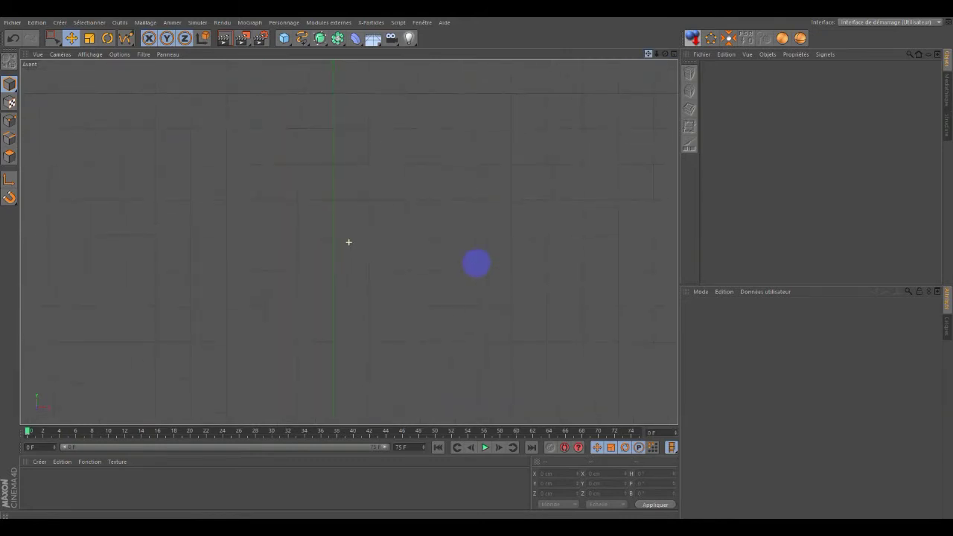
scroll(477, 263, "down", 1)
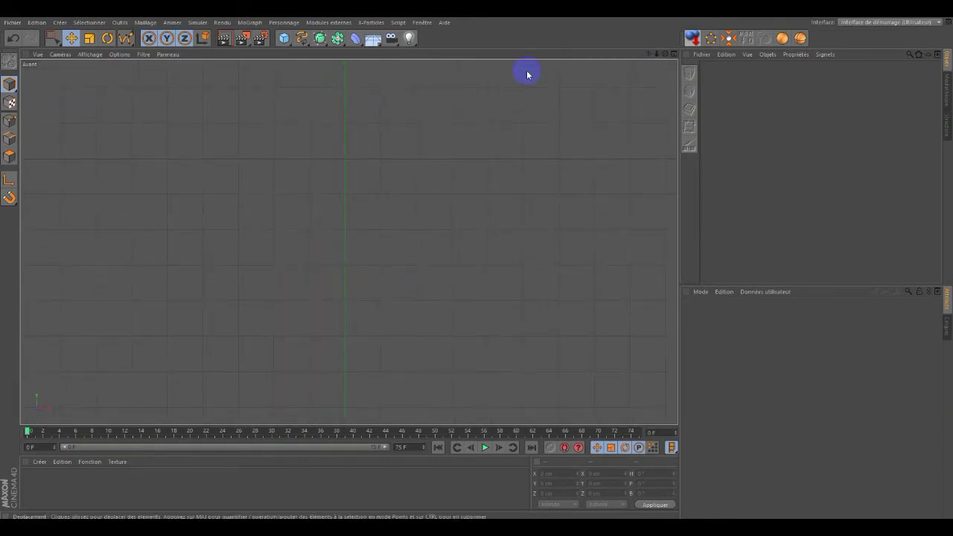
mouse_move(643, 62)
left_mouse_down()
mouse_move(659, 61)
mouse_move(476, 265)
left_mouse_up()
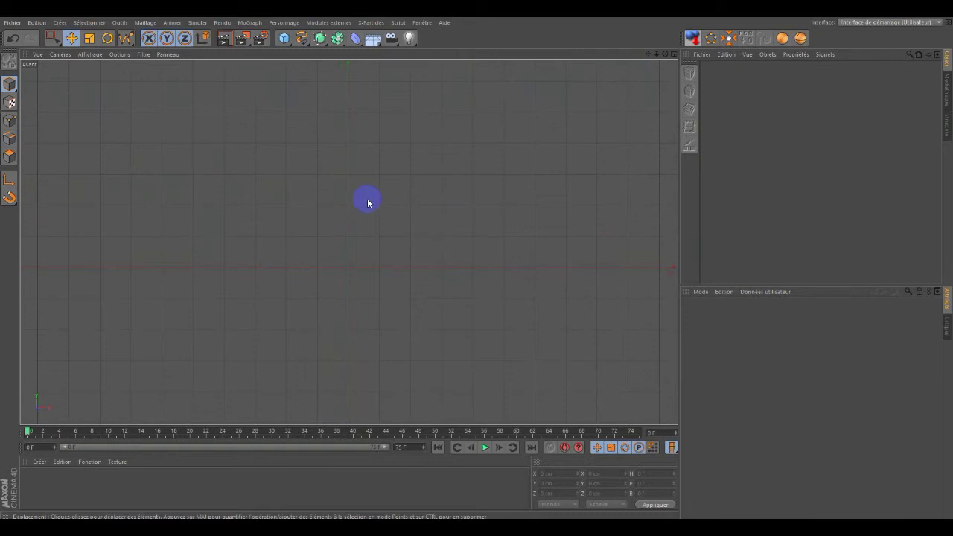
Draw a Linéaire spline with points for the base, straight side, sloping shoulder and neck
left_click(302, 38)
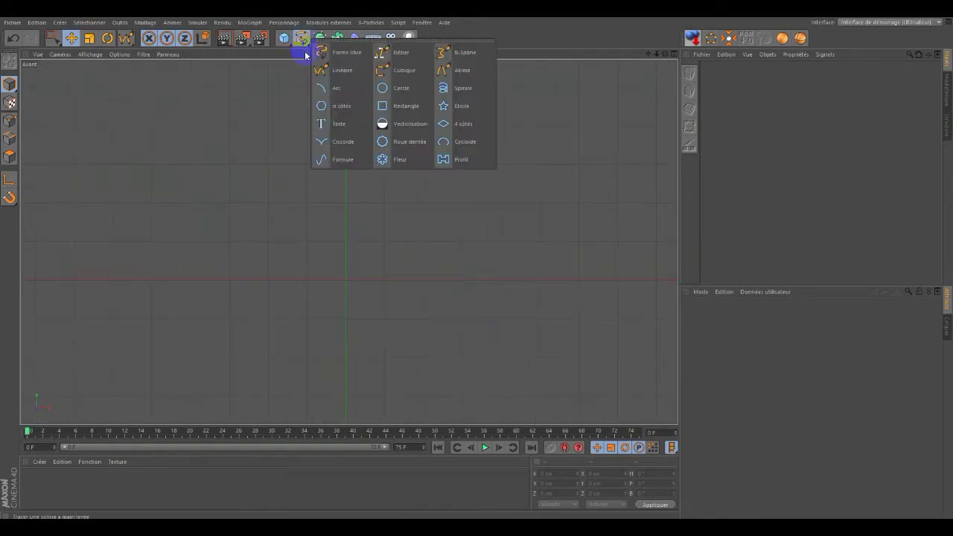
left_click(336, 72)
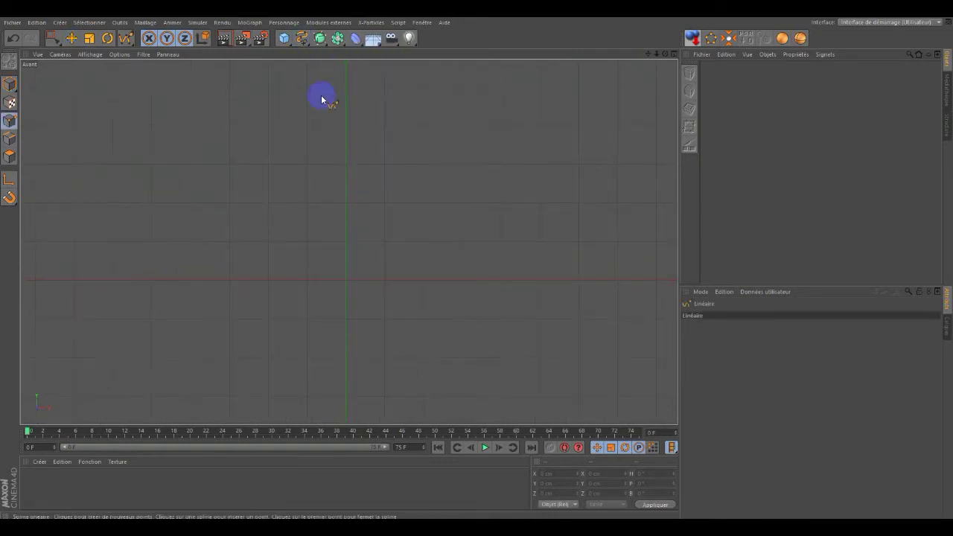
left_click(345, 320)
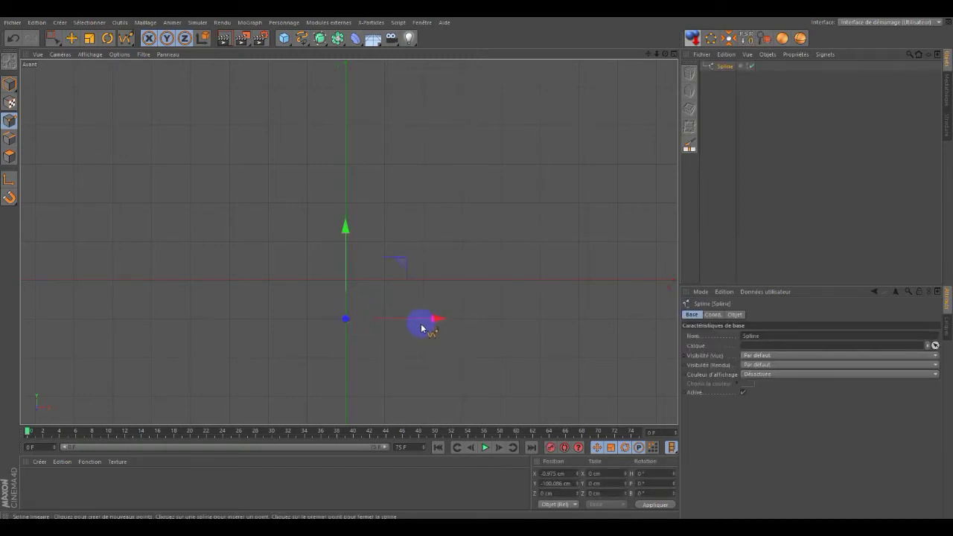
left_click(419, 326)
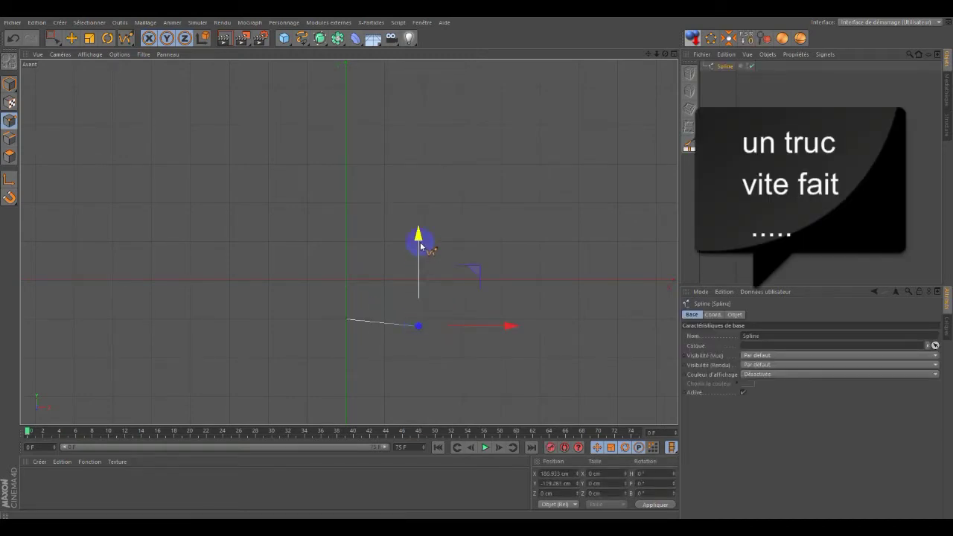
left_click(418, 191)
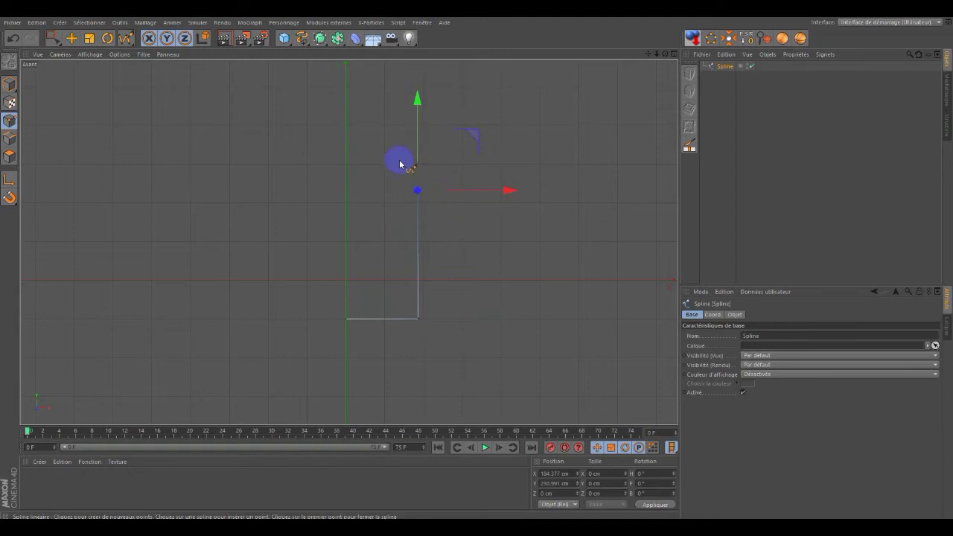
left_click(366, 148)
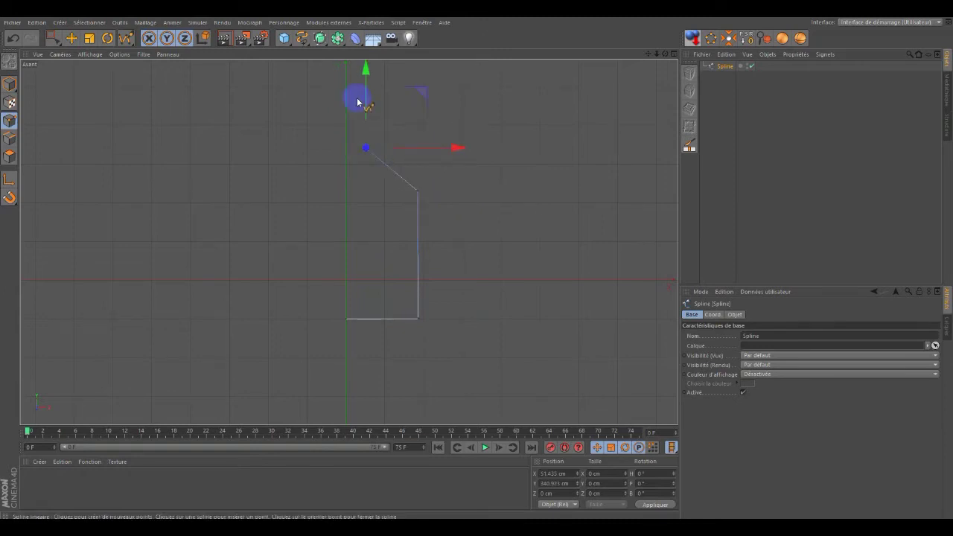
left_click_drag(648, 53, 623, 68)
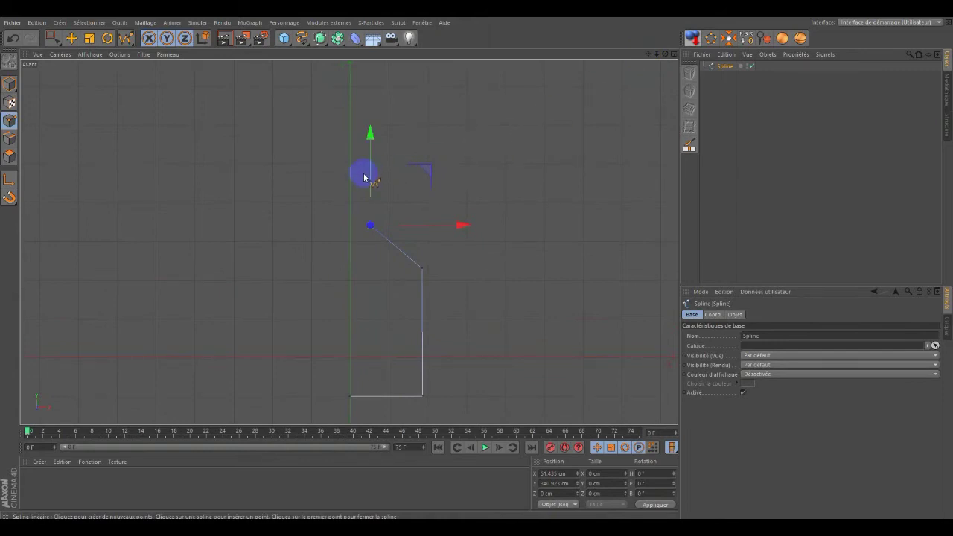
left_click(366, 170)
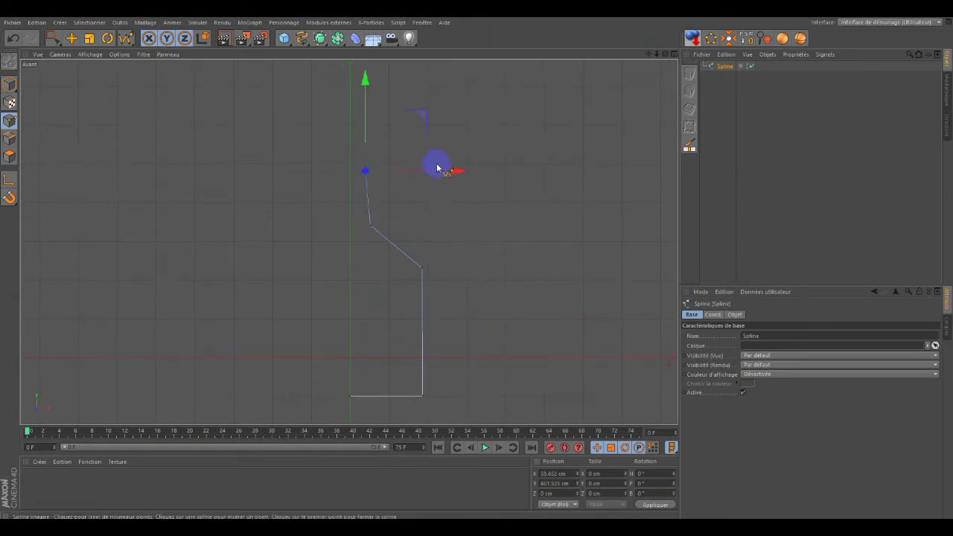
Adjust the neck's top points to form a small rim
left_click_drag(455, 171, 456, 172)
scroll(372, 186, "up", 3)
scroll(387, 201, "up", 1)
scroll(386, 178, "up", 2)
scroll(387, 160, "up", 1)
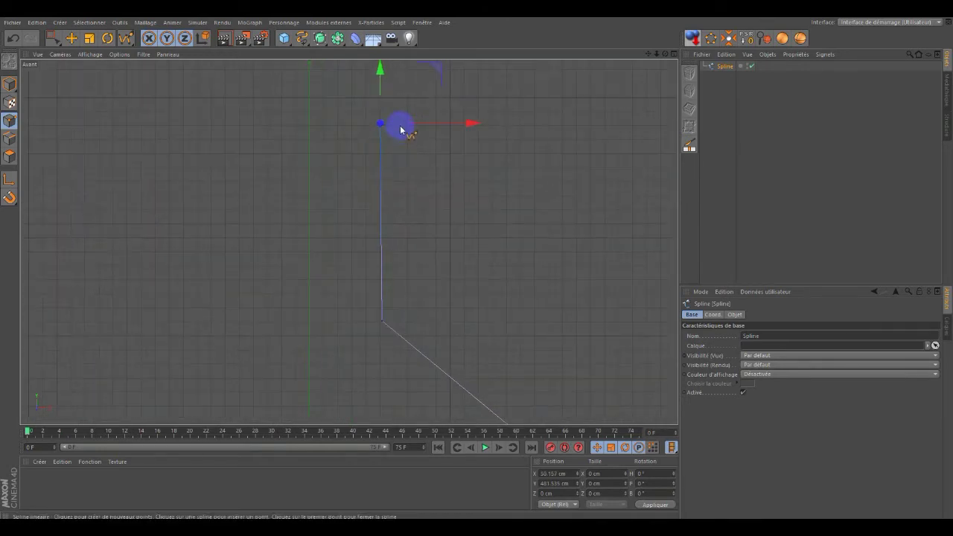
left_click_drag(389, 121, 401, 118)
left_click_drag(394, 78, 393, 80)
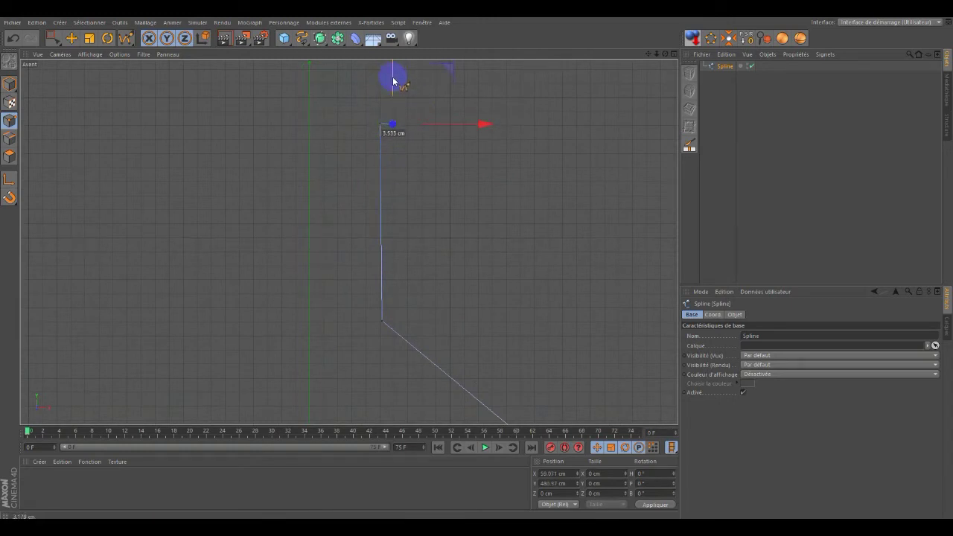
left_click_drag(389, 121, 387, 111)
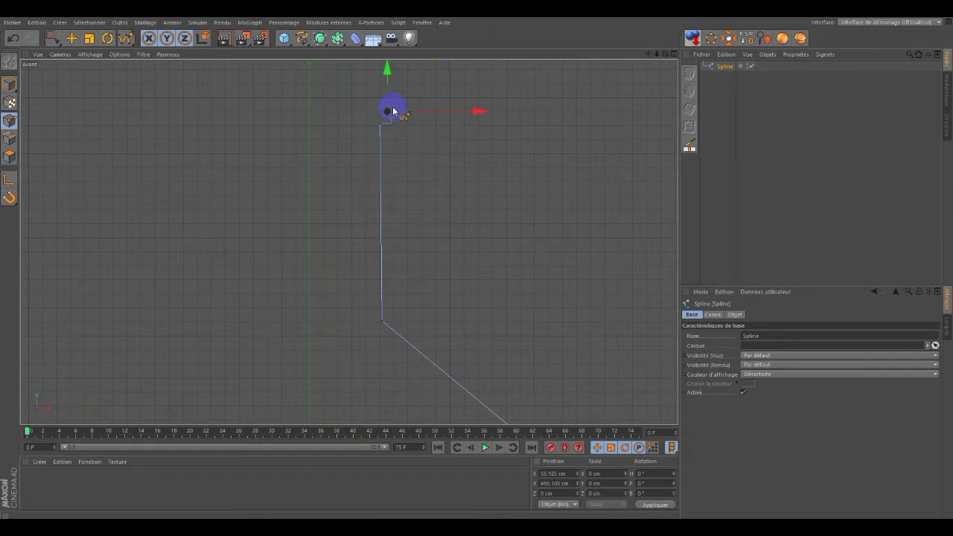
left_click_drag(472, 111, 478, 114)
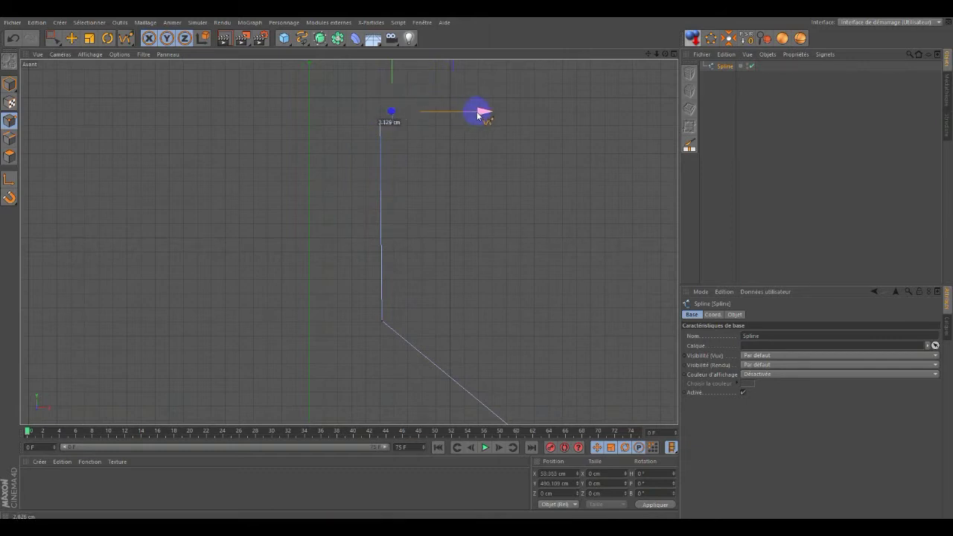
left_click_drag(376, 110, 365, 111)
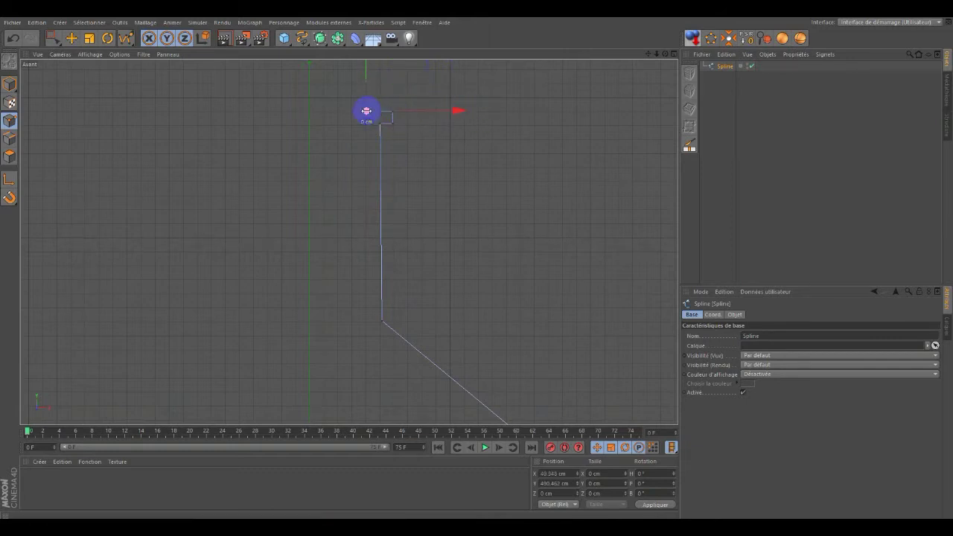
scroll(404, 245, "down", 2)
scroll(392, 253, "down", 2)
scroll(390, 256, "down", 2)
scroll(390, 255, "down", 2)
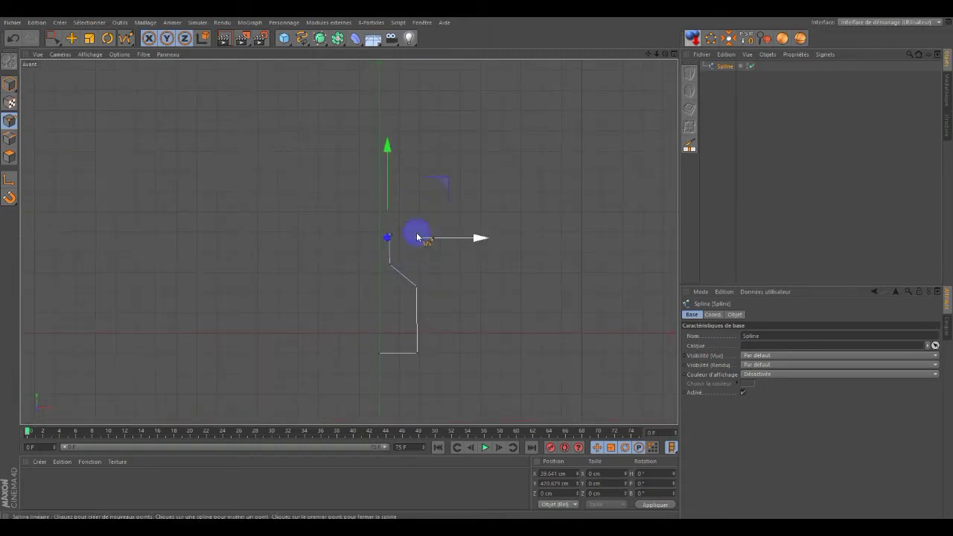
Revolve the profile Spline inside a new Révolution NURBS and frame the bottle in a maximised Perspective view
left_click_drag(320, 38, 354, 69)
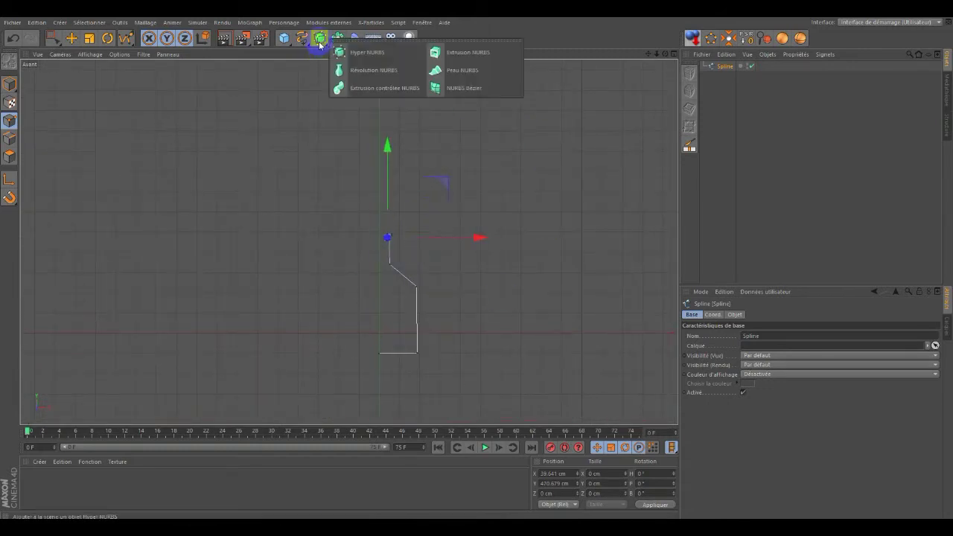
left_click(370, 70)
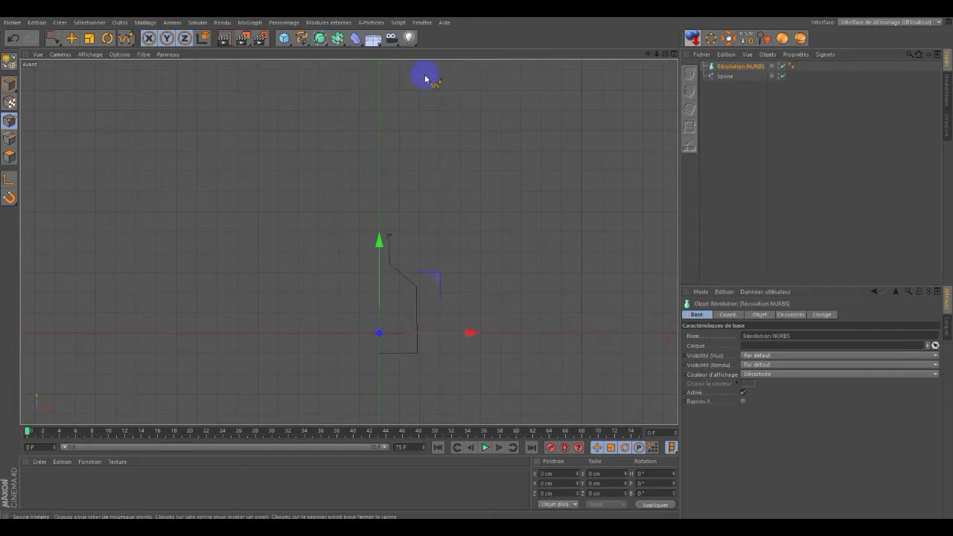
left_click_drag(726, 79, 735, 69)
left_click(673, 55)
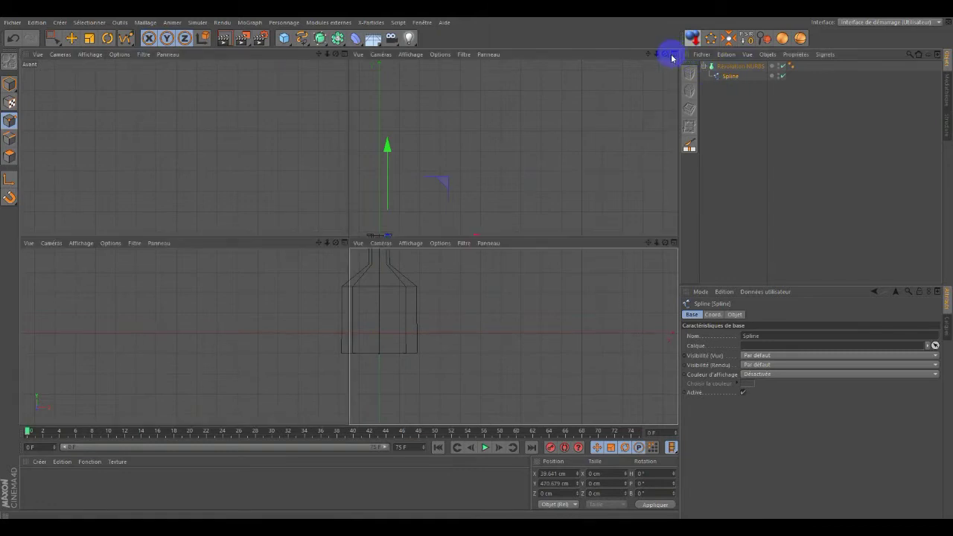
left_click(344, 55)
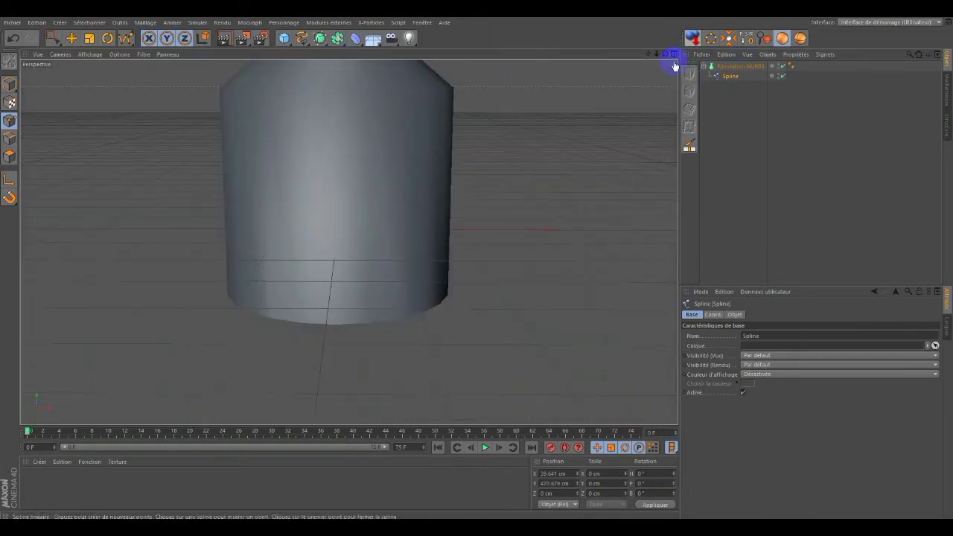
left_click_drag(656, 55, 477, 263)
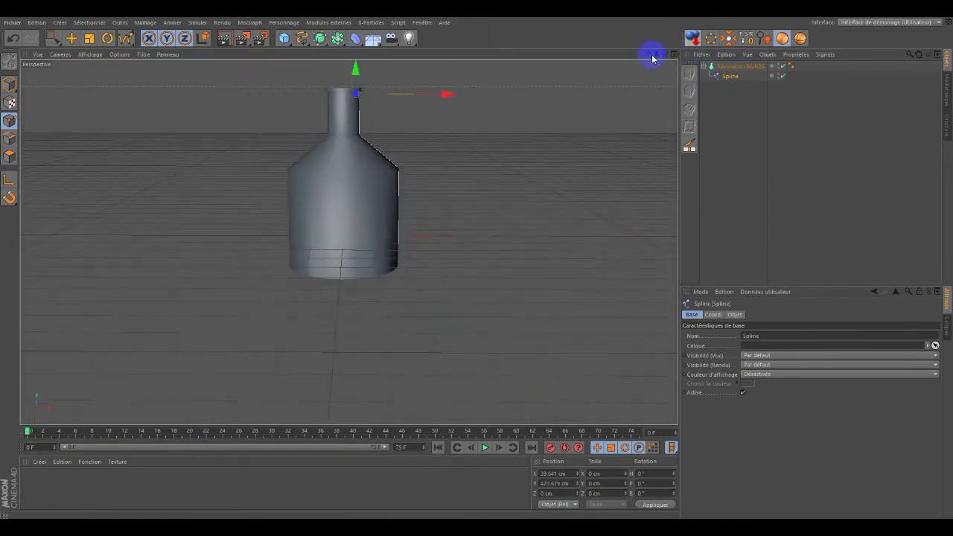
left_click_drag(650, 54, 476, 264)
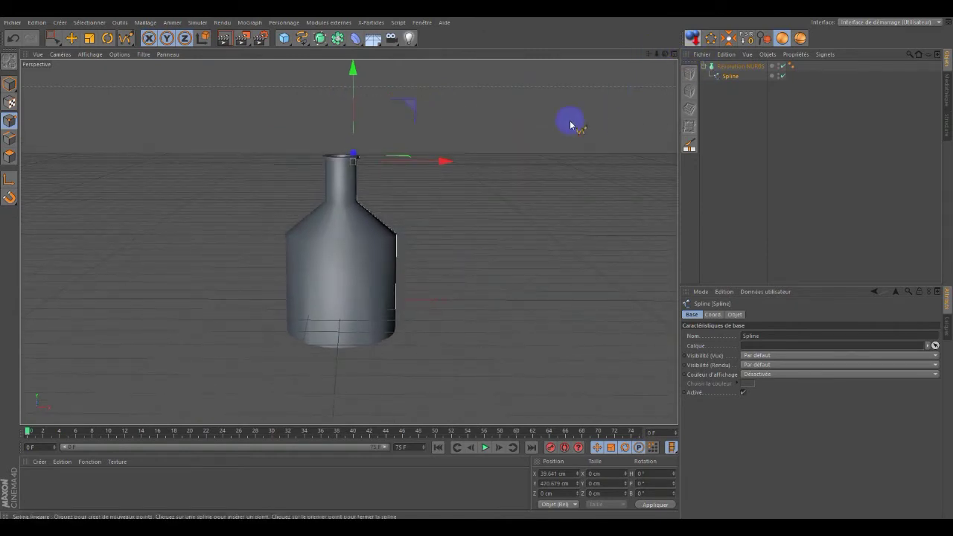
Box-select the bottle's right-edge points and move them left along X to slim the body
left_click_drag(53, 38, 97, 67)
left_click_drag(423, 214, 382, 365)
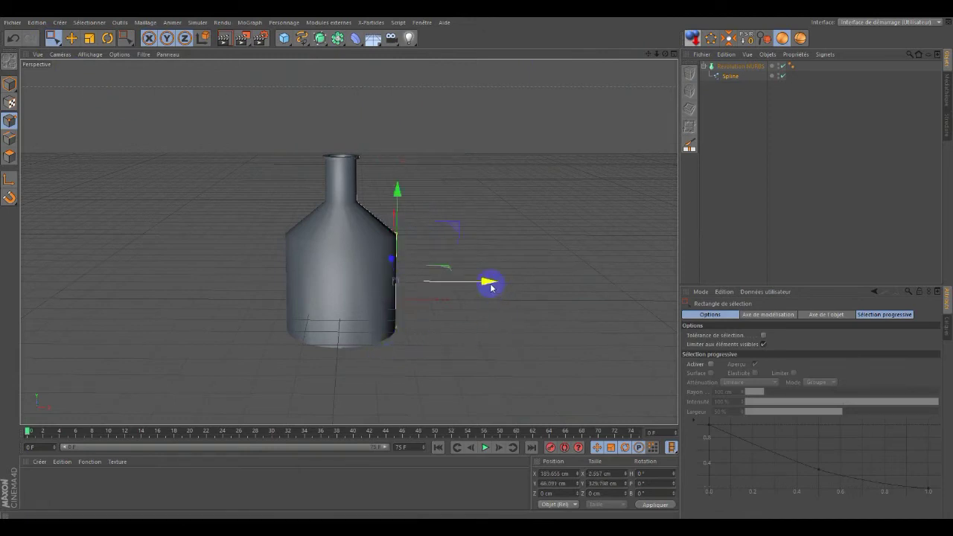
left_click_drag(491, 288, 472, 281)
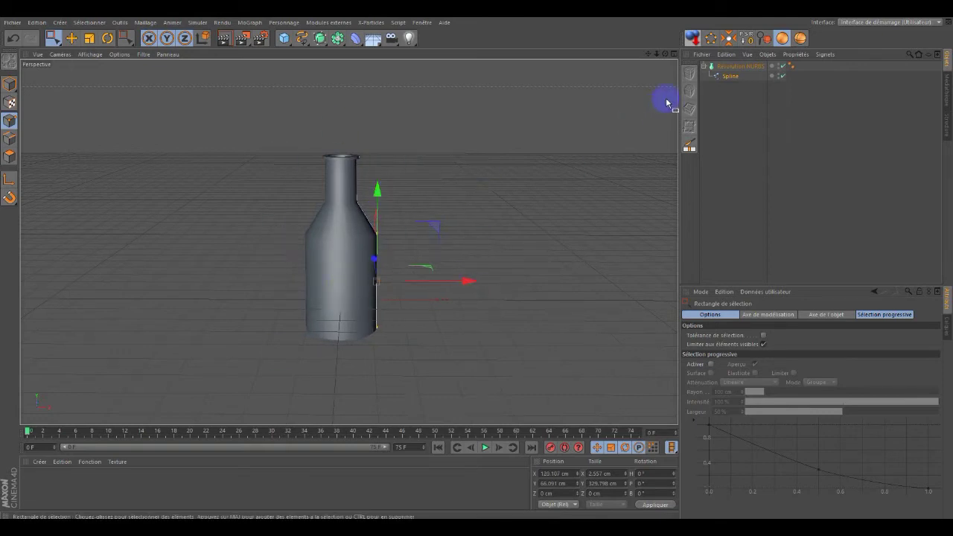
left_click(672, 55)
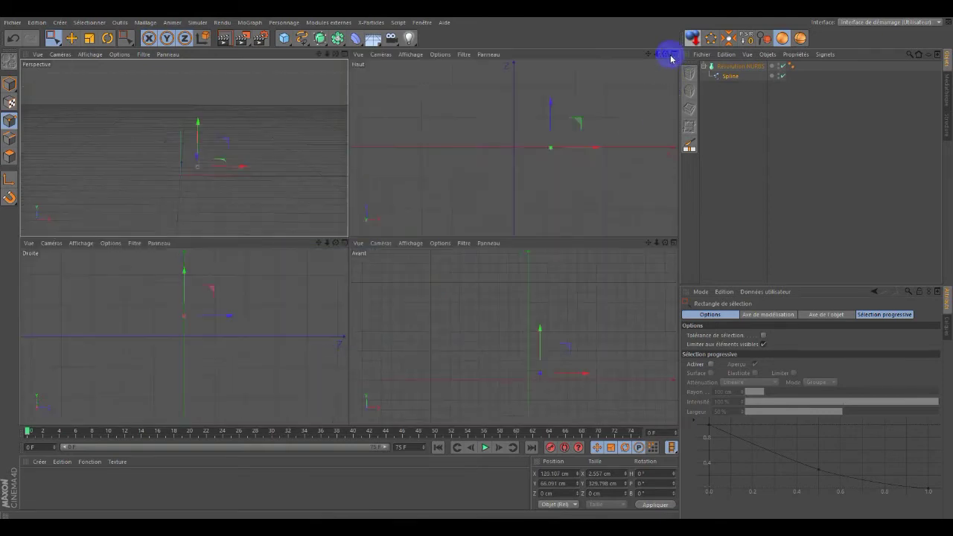
Maximise the front view, disable the Révolution NURBS and select the profile Spline
left_click(674, 244)
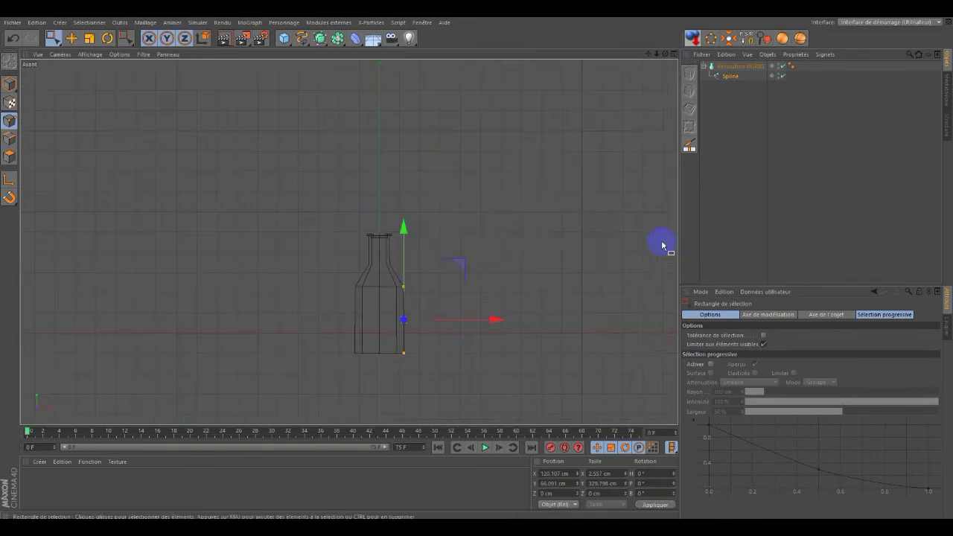
left_click(783, 67)
left_click(730, 76)
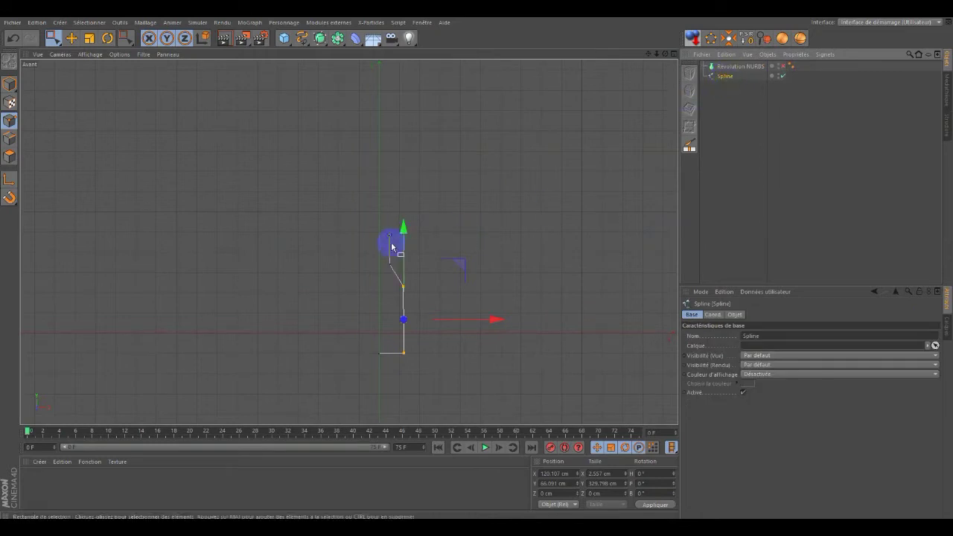
scroll(389, 283, "up", 4)
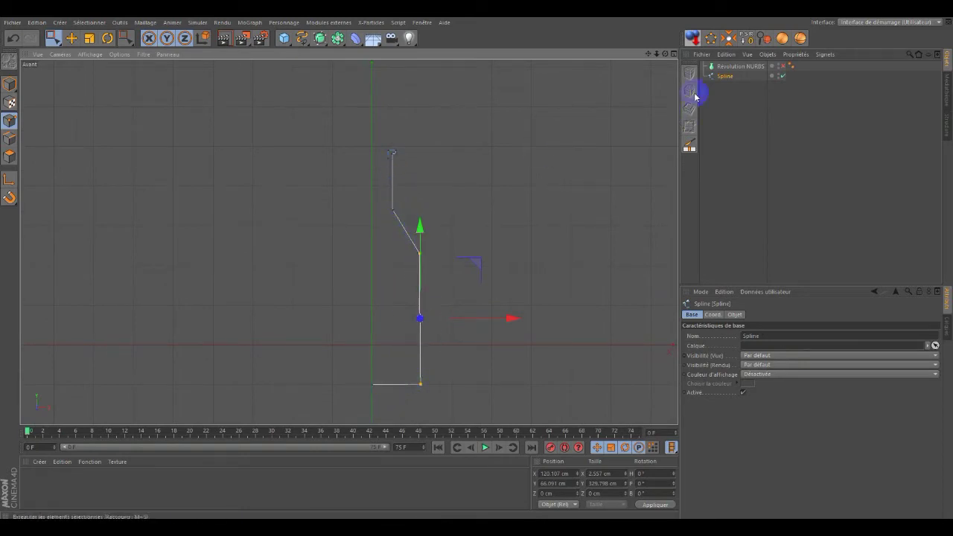
Add a MoSpline, parent the Spline under it, and show the MoSpline's Basique settings
left_click(249, 22)
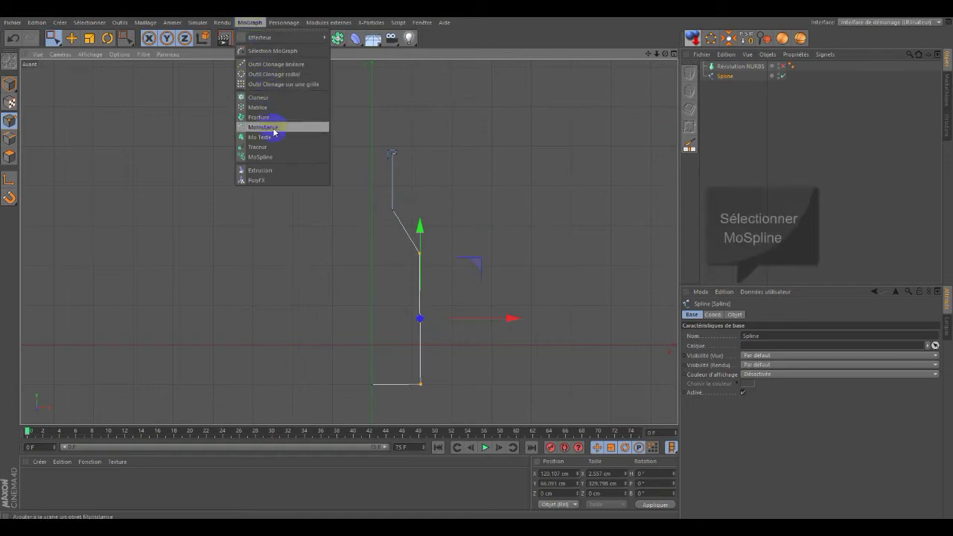
left_click(265, 158)
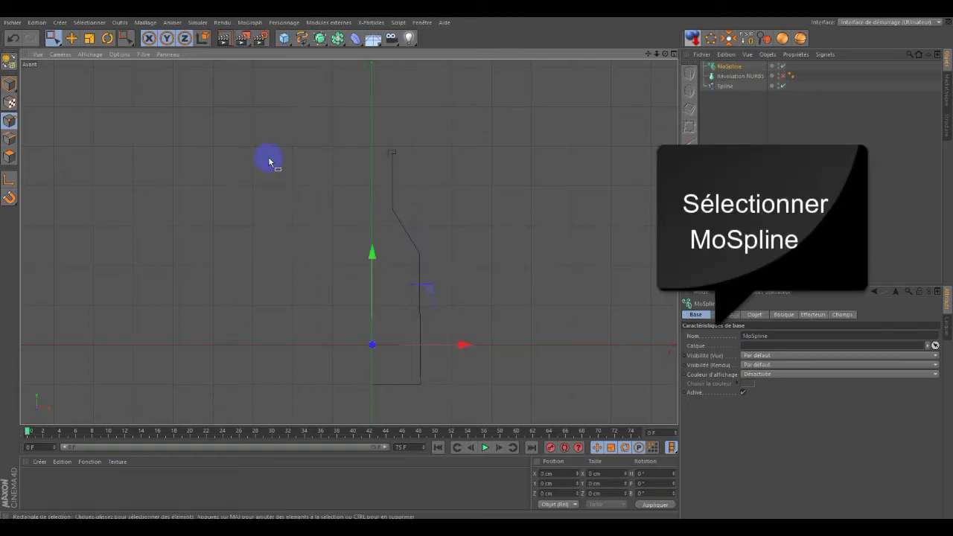
left_click(726, 87)
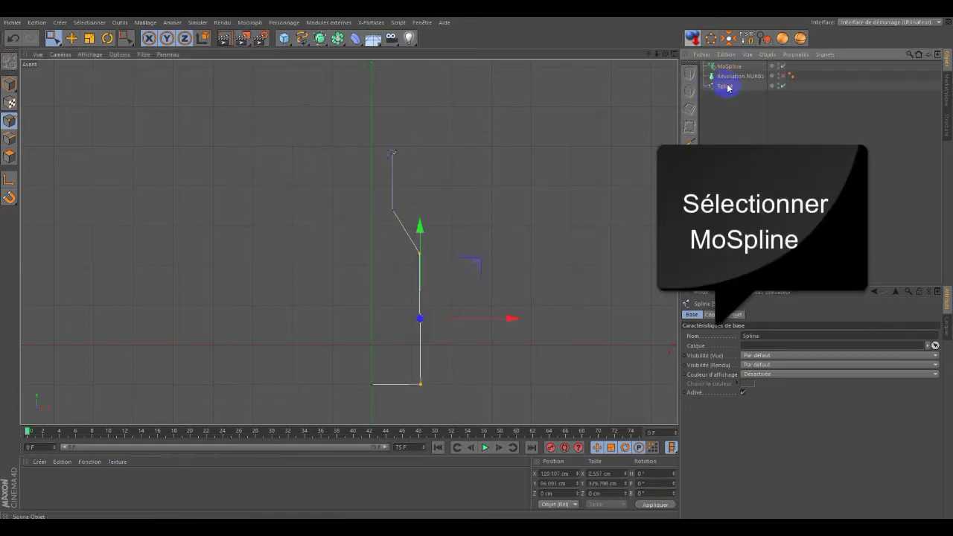
left_click_drag(726, 90, 734, 69)
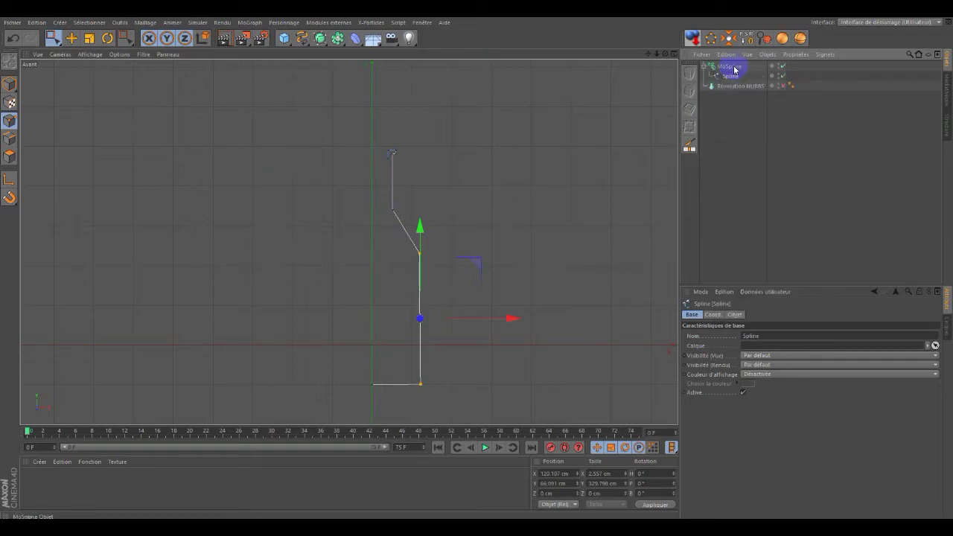
left_click(720, 69)
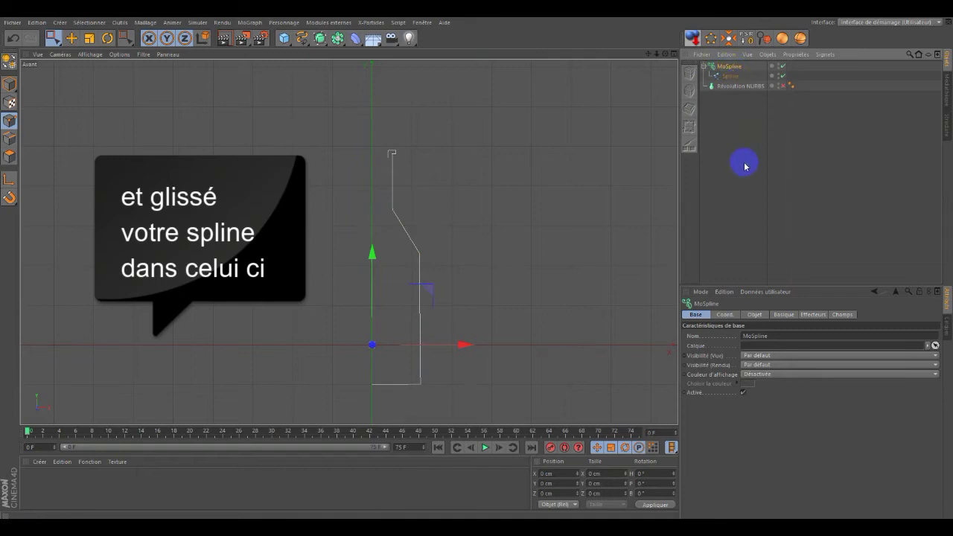
left_click(784, 315)
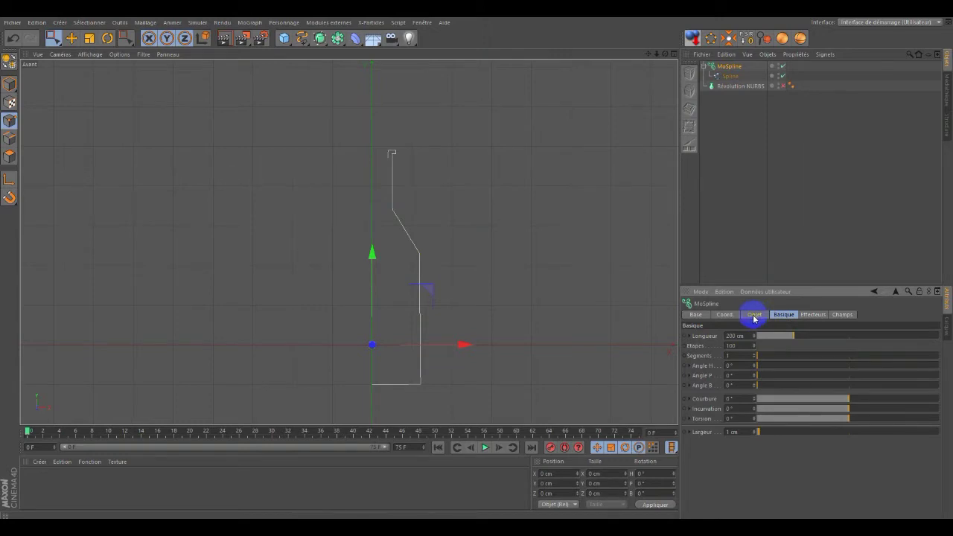
Set the MoSpline's Mode to Spline in its Objet settings
left_click(754, 315)
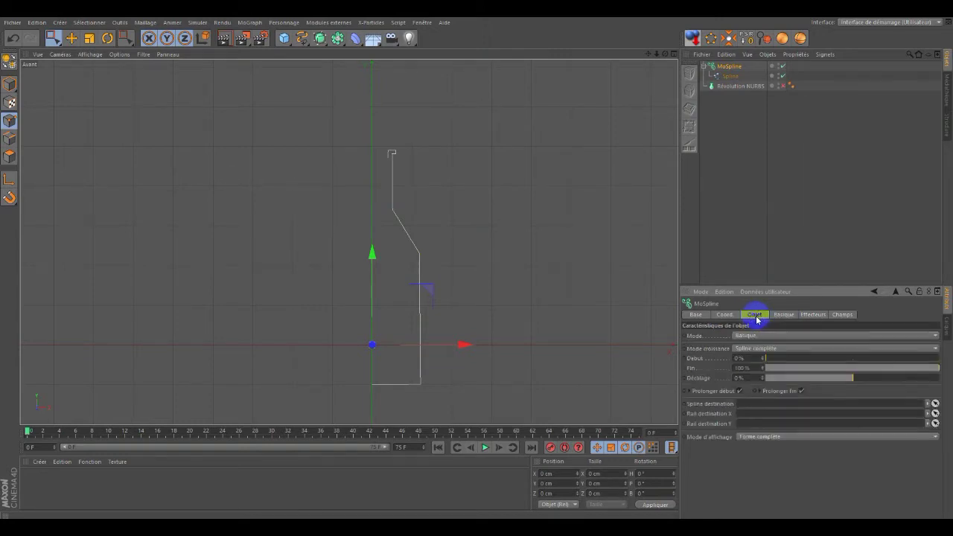
left_click(760, 335)
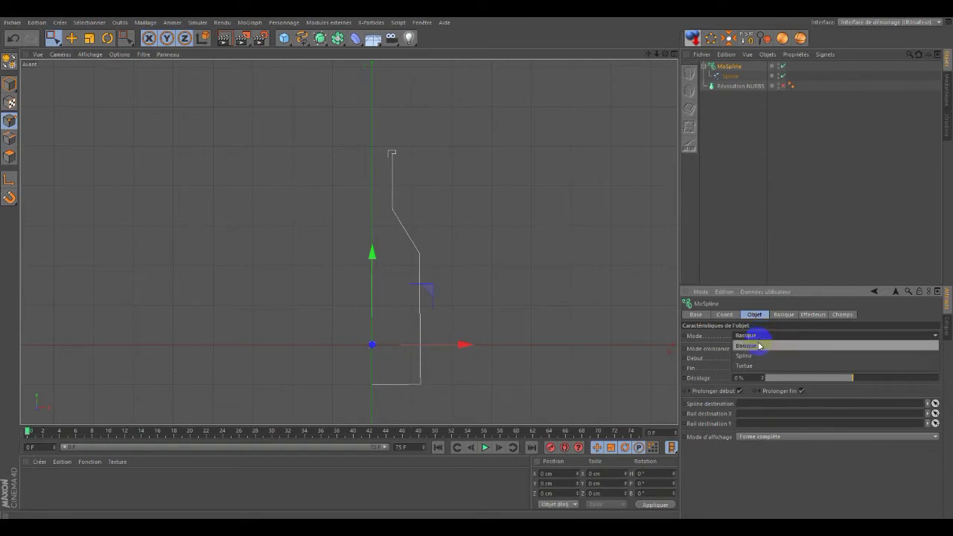
left_click(753, 357)
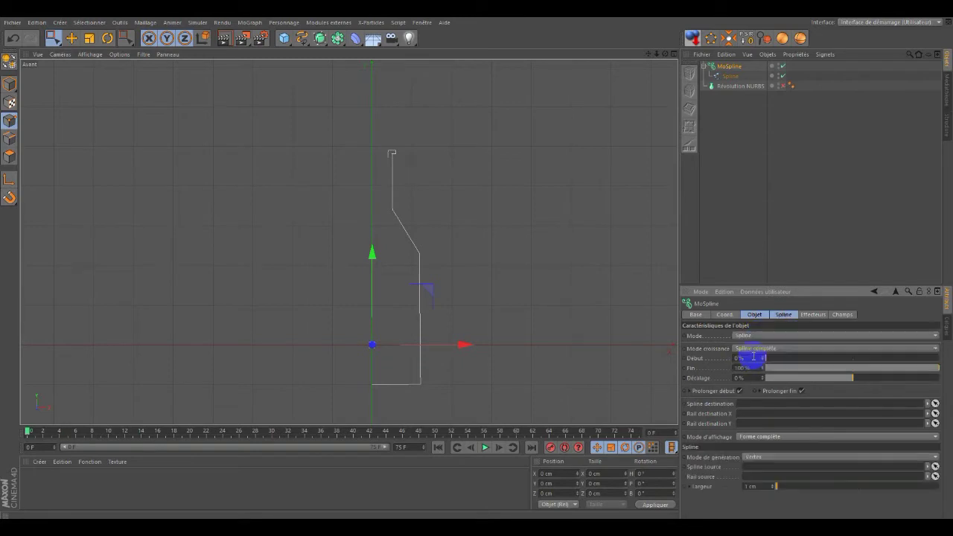
left_click_drag(825, 284, 822, 211)
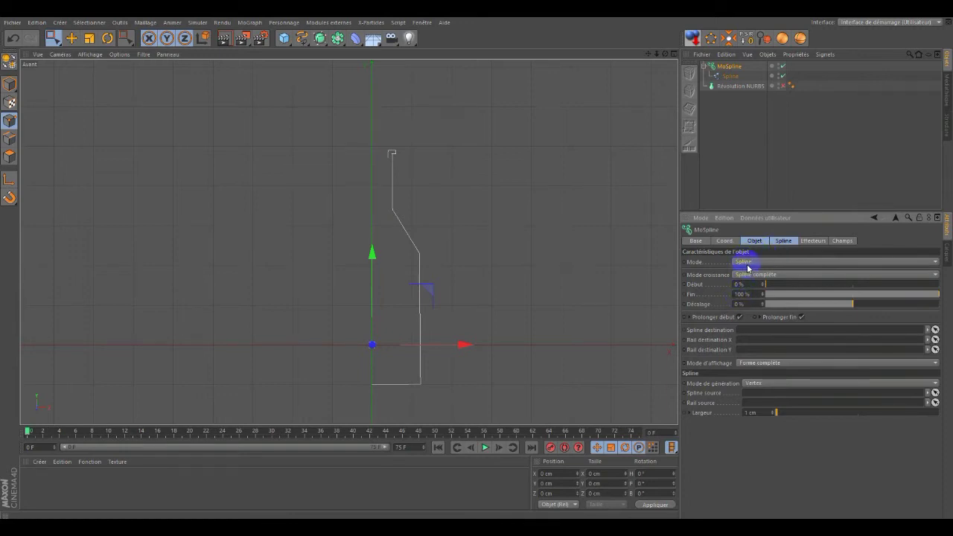
Use Spline as the source spline, with Mode de génération Compte and Compte 200
left_click(784, 243)
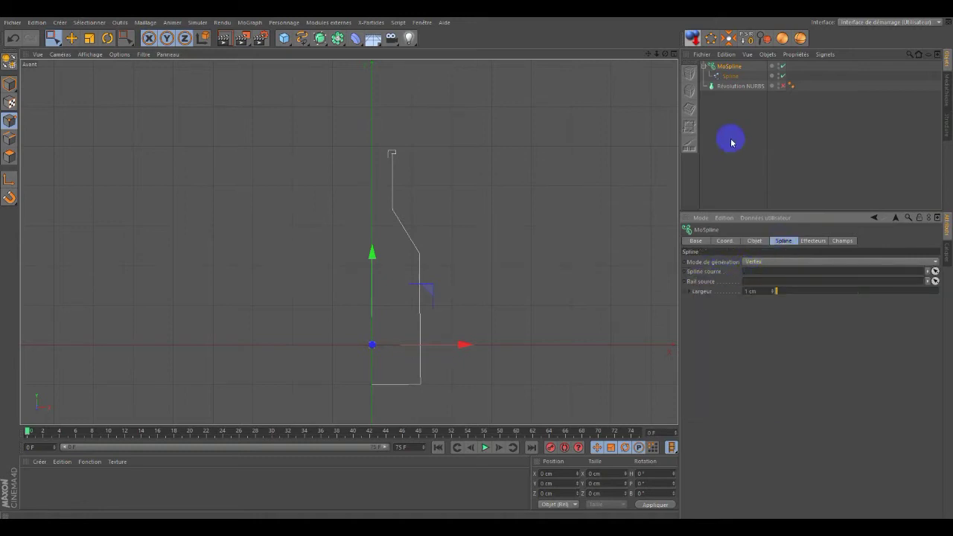
mouse_move(730, 76)
left_mouse_down()
mouse_move(783, 227)
mouse_move(780, 274)
left_mouse_up()
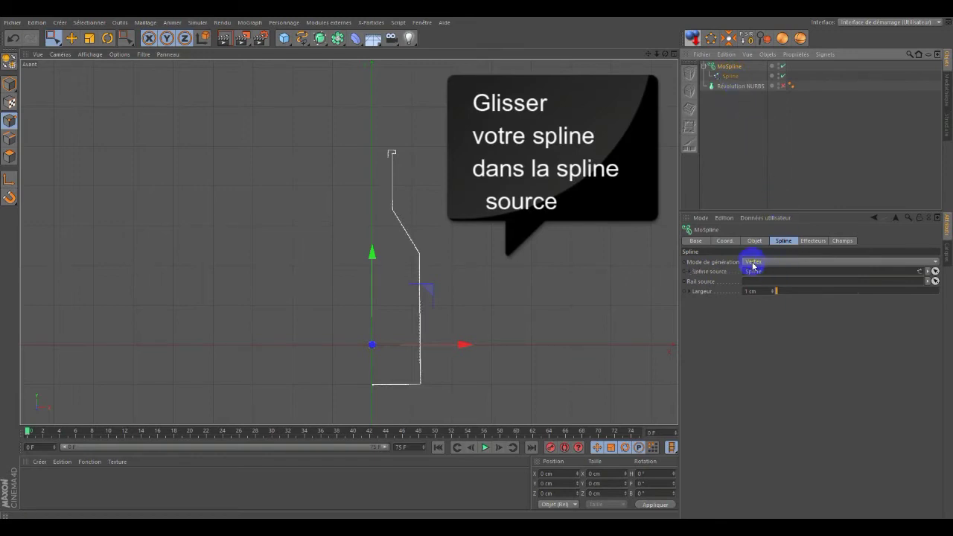
left_click(776, 262)
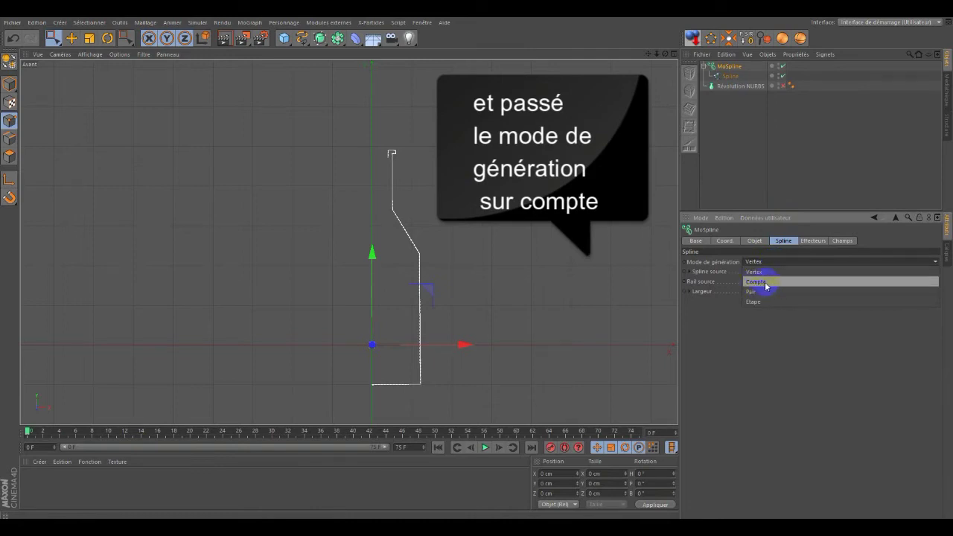
left_click(760, 283)
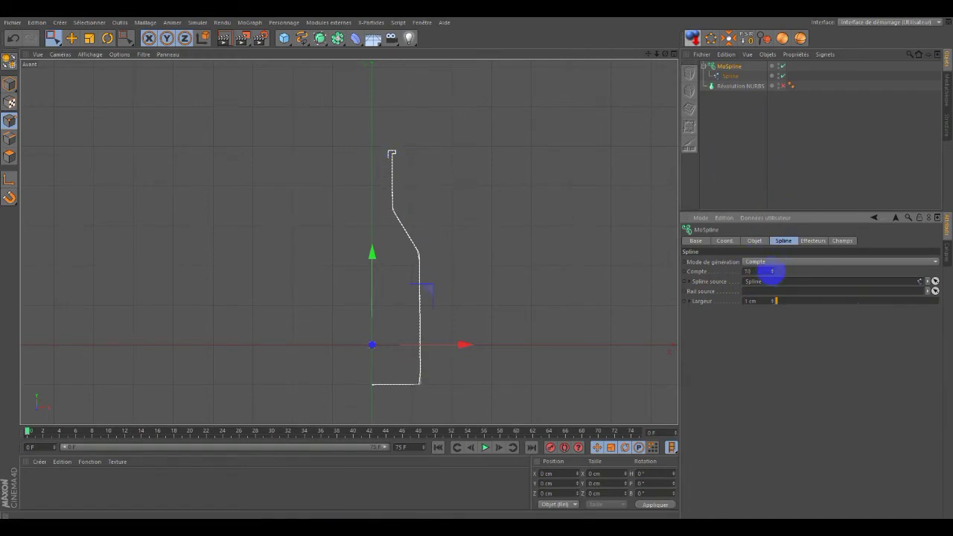
left_click_drag(772, 274, 772, 274)
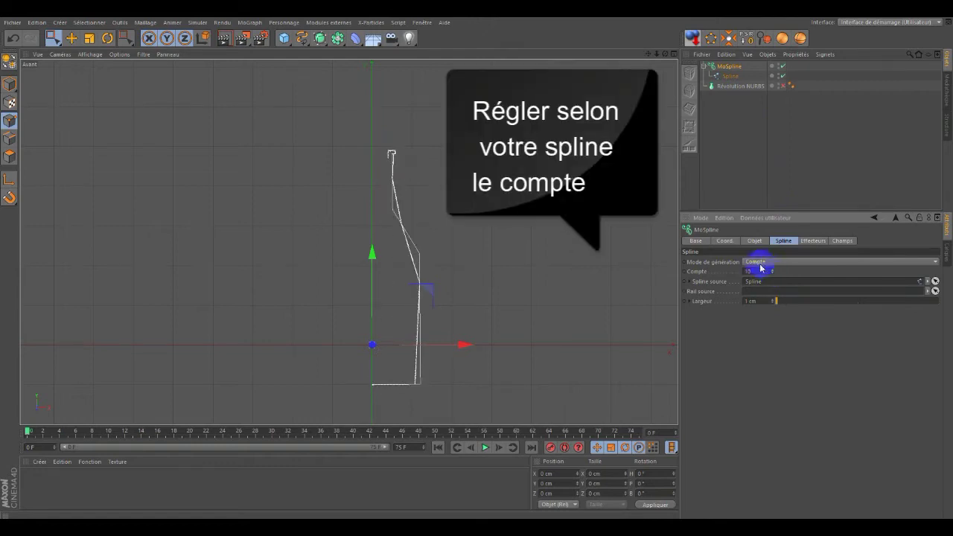
left_click(748, 271)
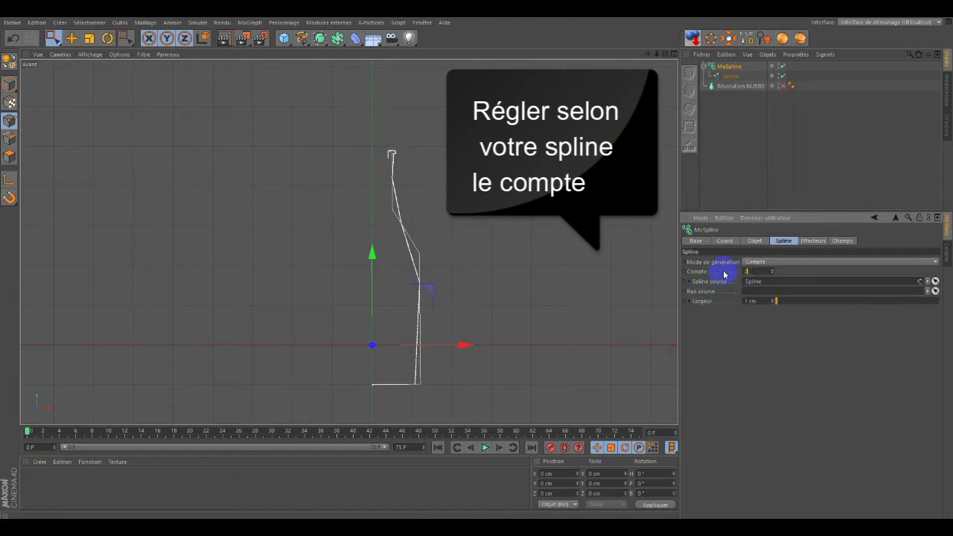
type("200")
key("Return")
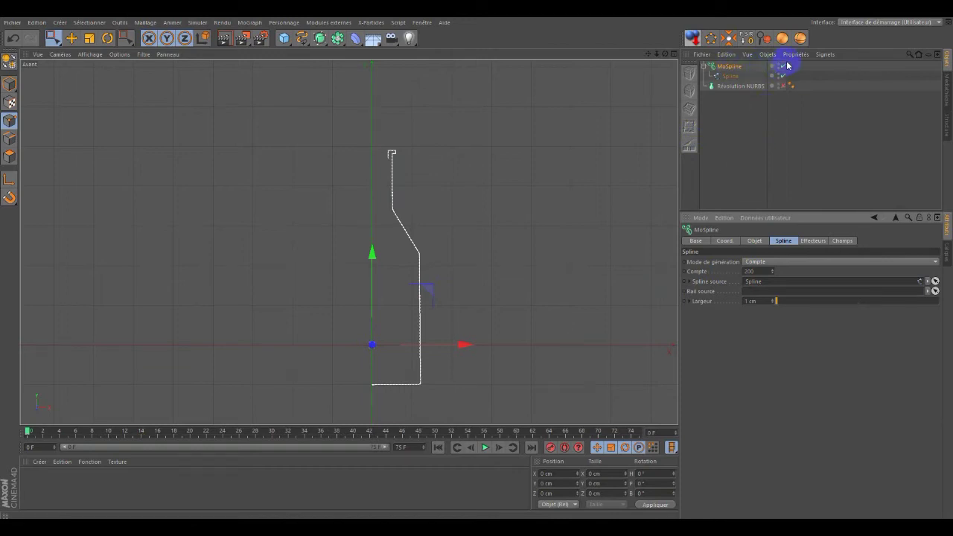
Convert the MoSpline to an editable spline and delete the original profile Spline
left_click(726, 75, "ctrl")
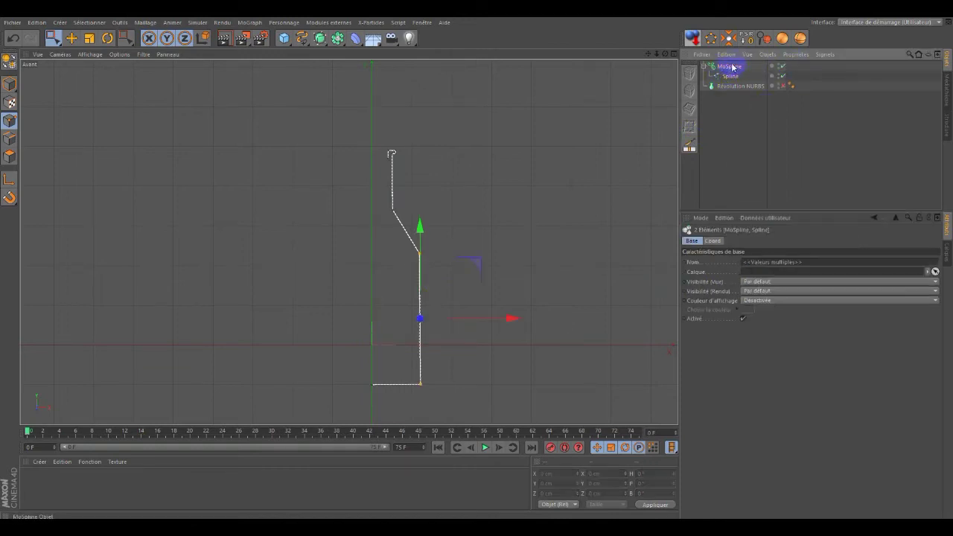
left_click(9, 59)
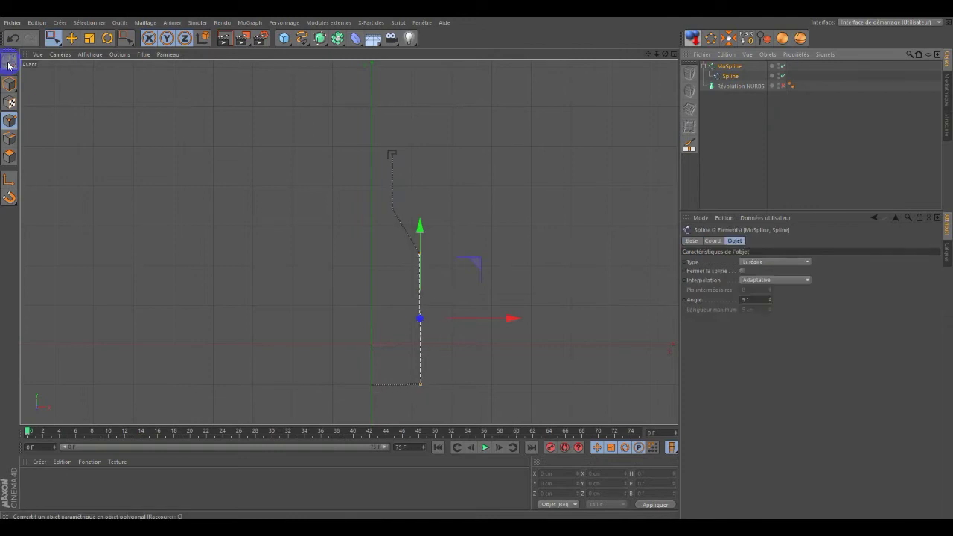
left_click(731, 78)
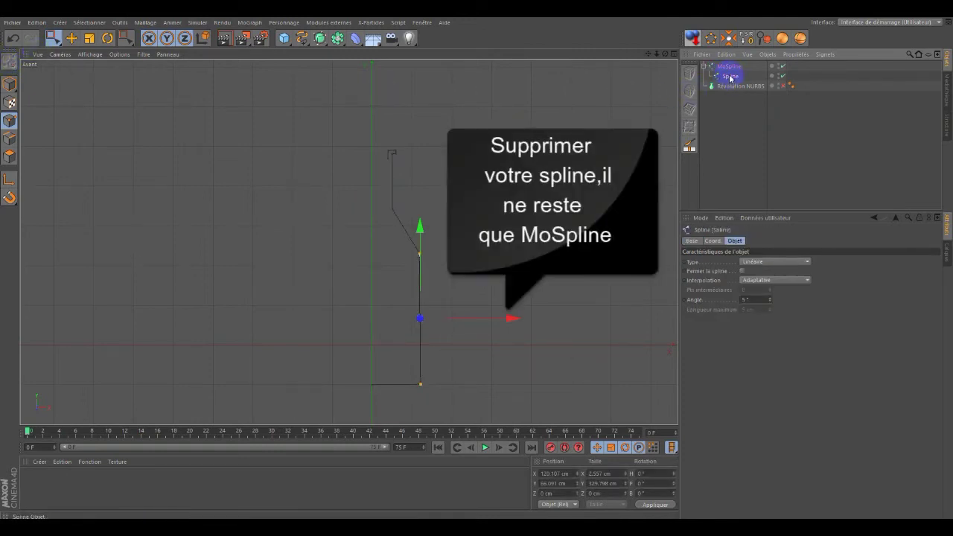
key("Delete")
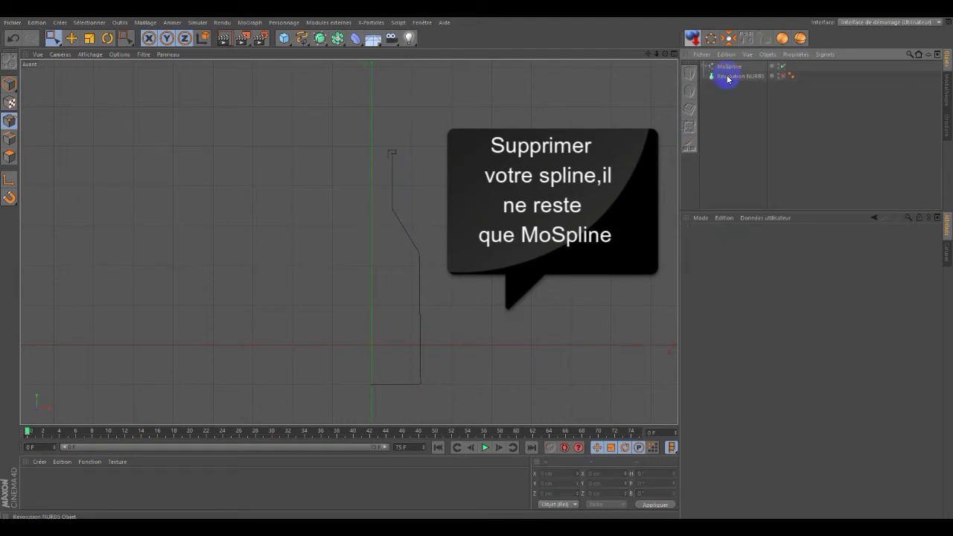
Rename the converted MoSpline to BOUTEILLE
left_click(731, 68)
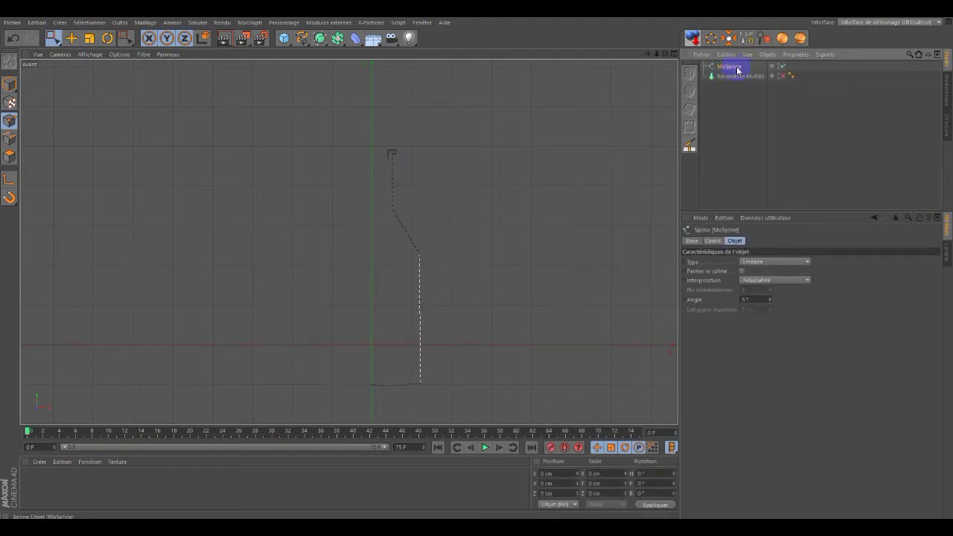
double_click(731, 66)
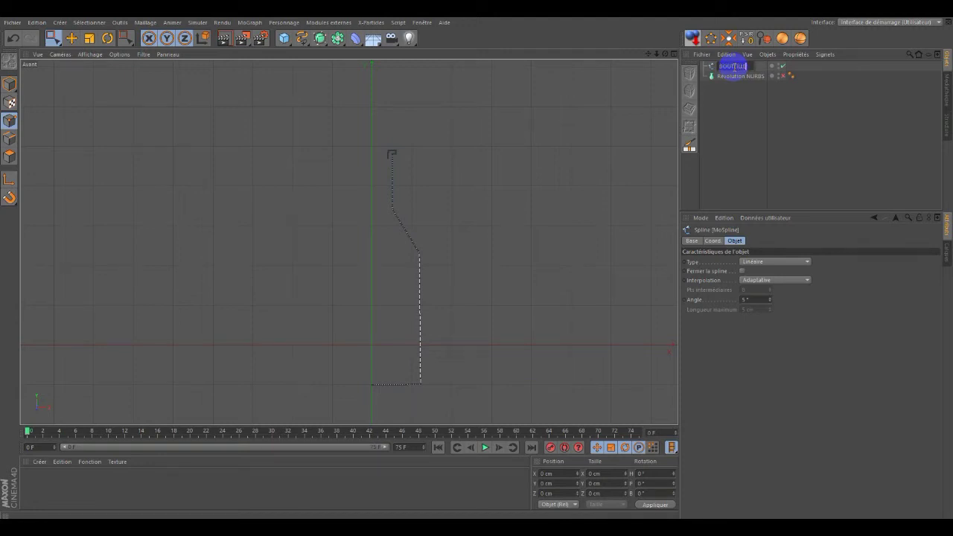
key("Return")
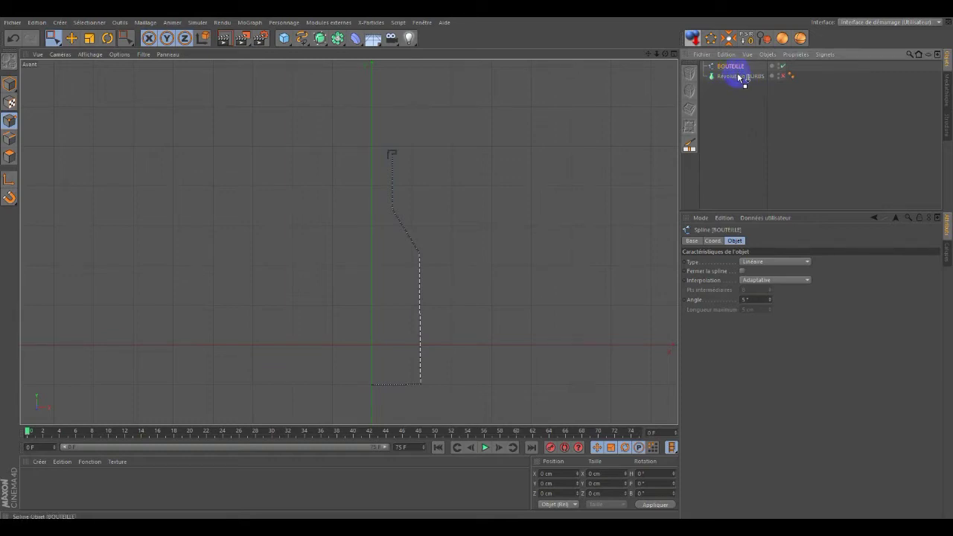
left_click_drag(739, 77, 740, 77)
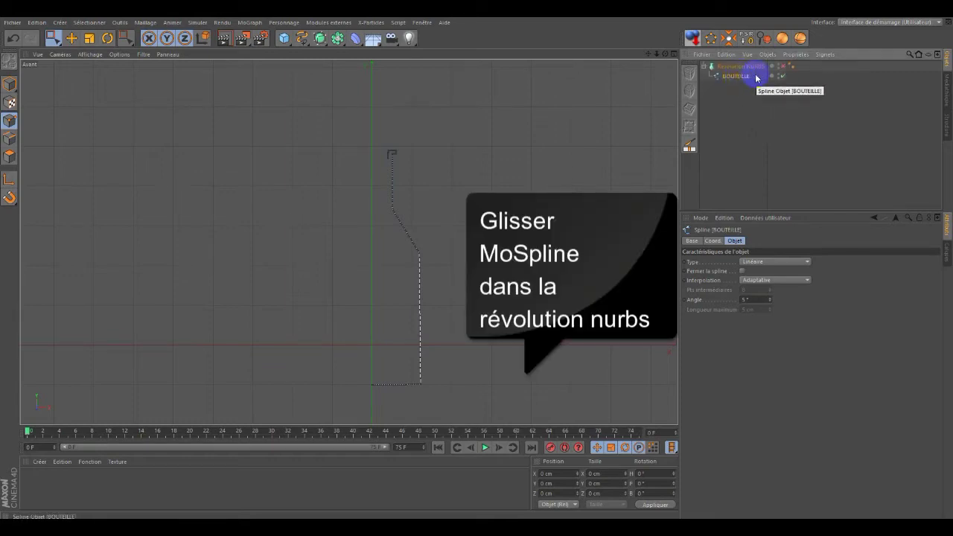
left_click(783, 66)
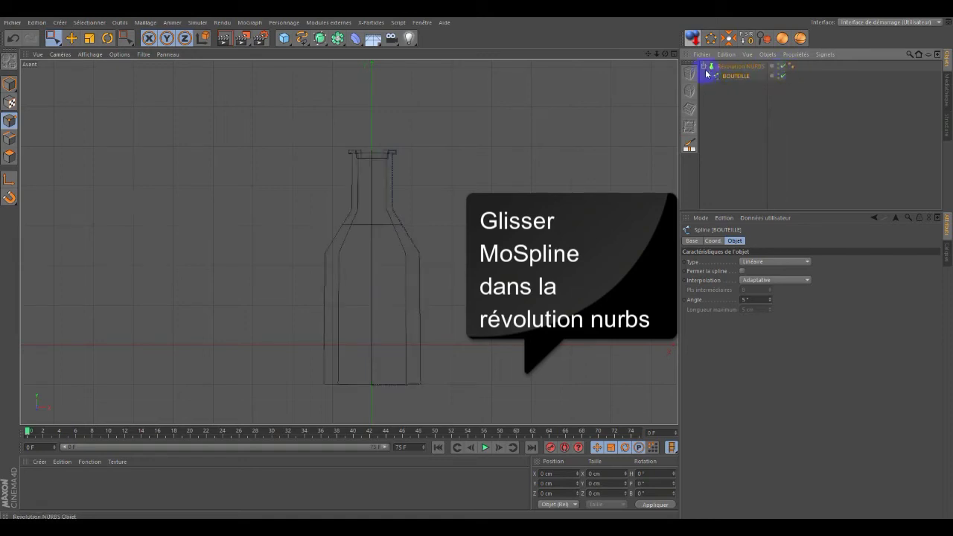
left_click(674, 54)
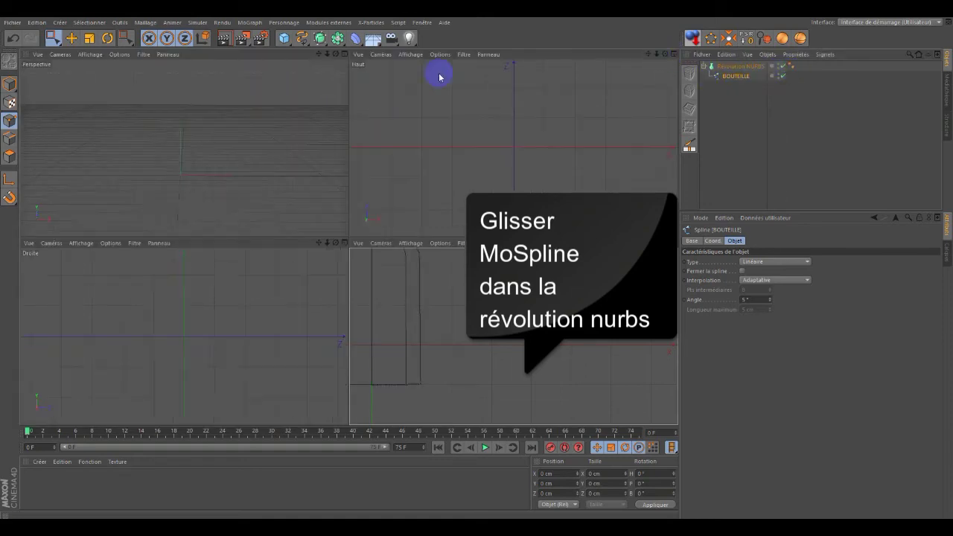
left_click(343, 55)
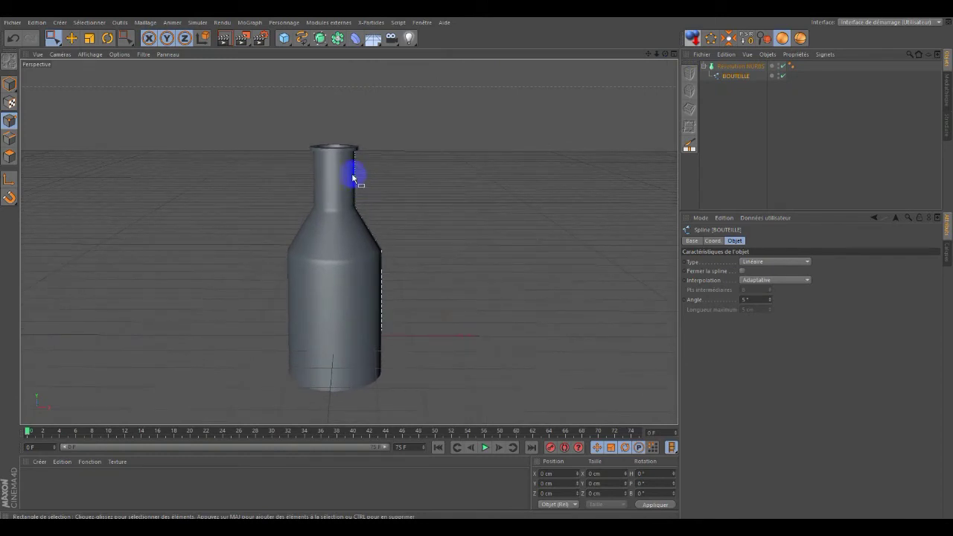
left_click(782, 68)
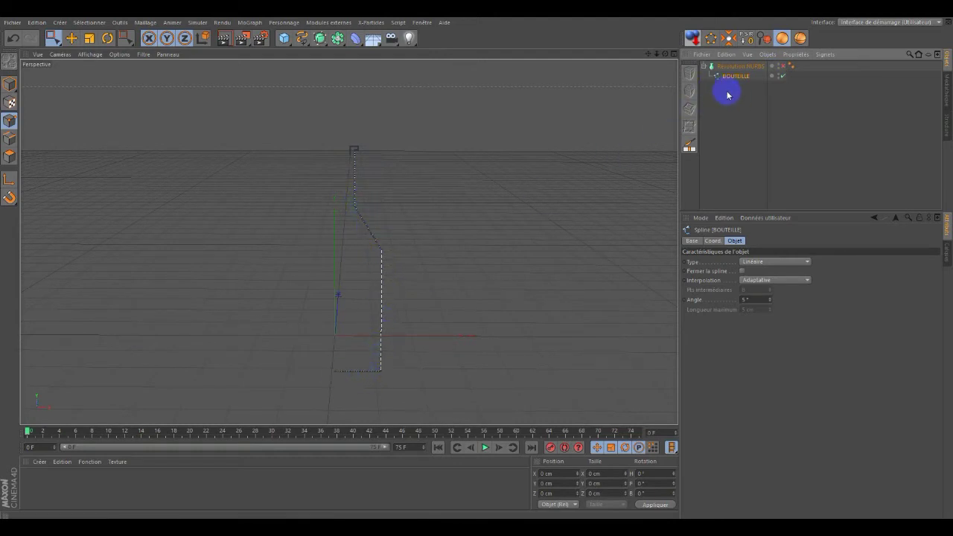
left_click(704, 67)
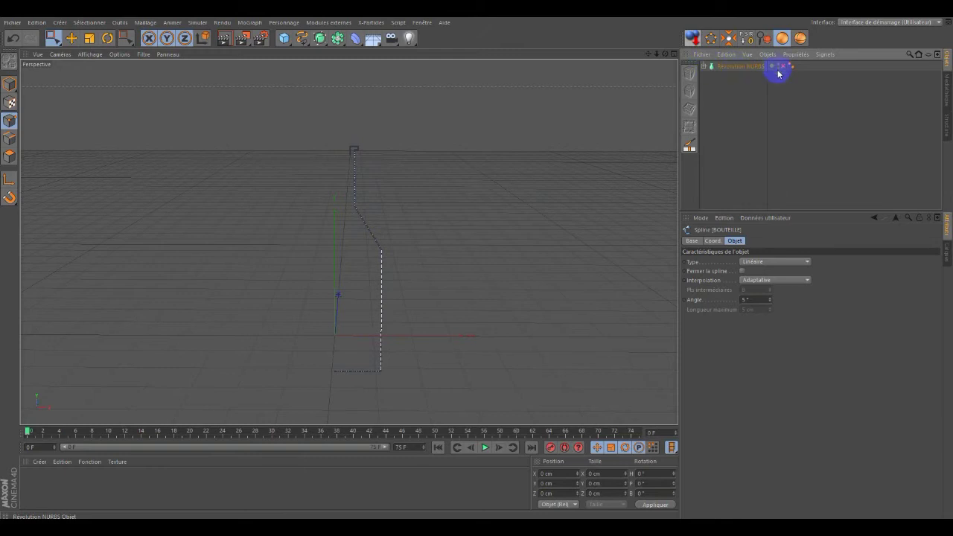
left_click(704, 66)
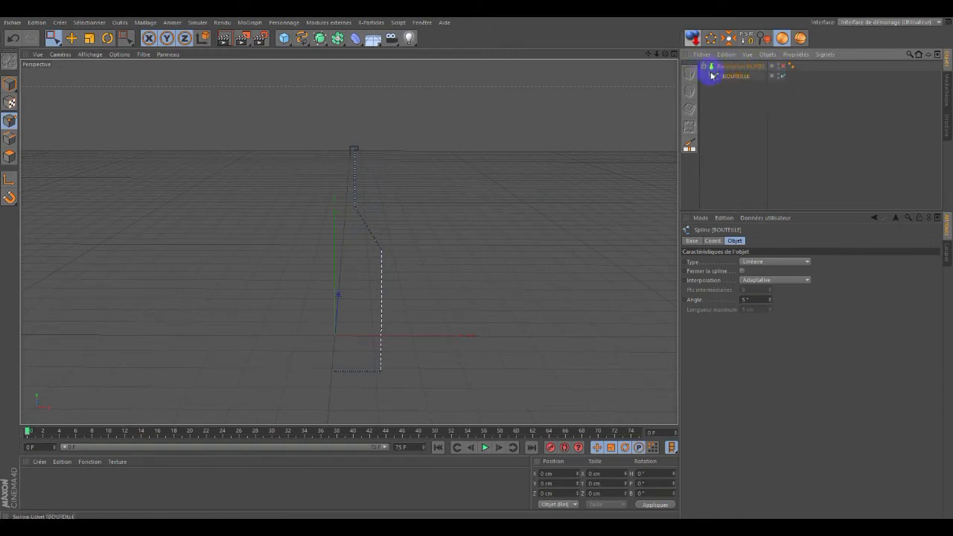
left_click(672, 54)
left_click(673, 243)
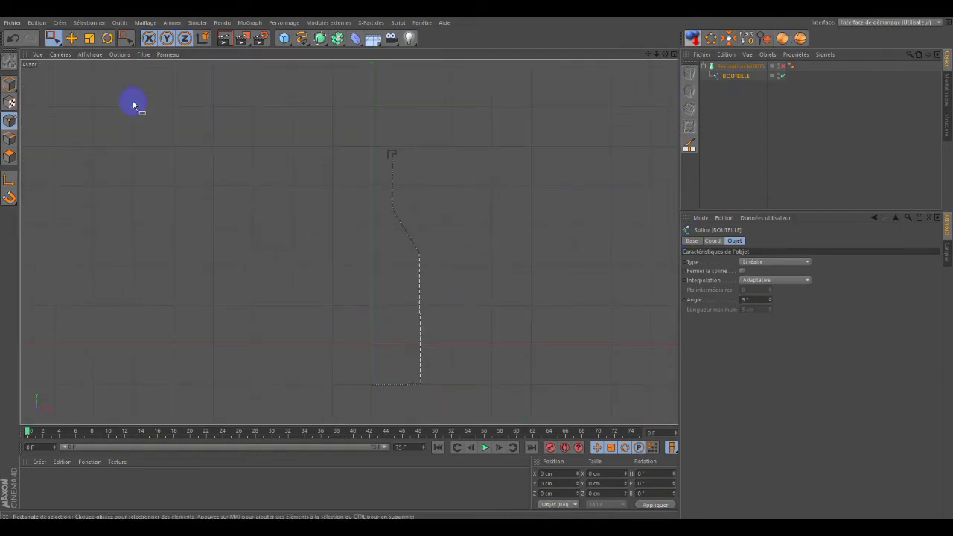
Draw a linear glass profile spline in the front view and raise its bottom point slightly
left_click(301, 38)
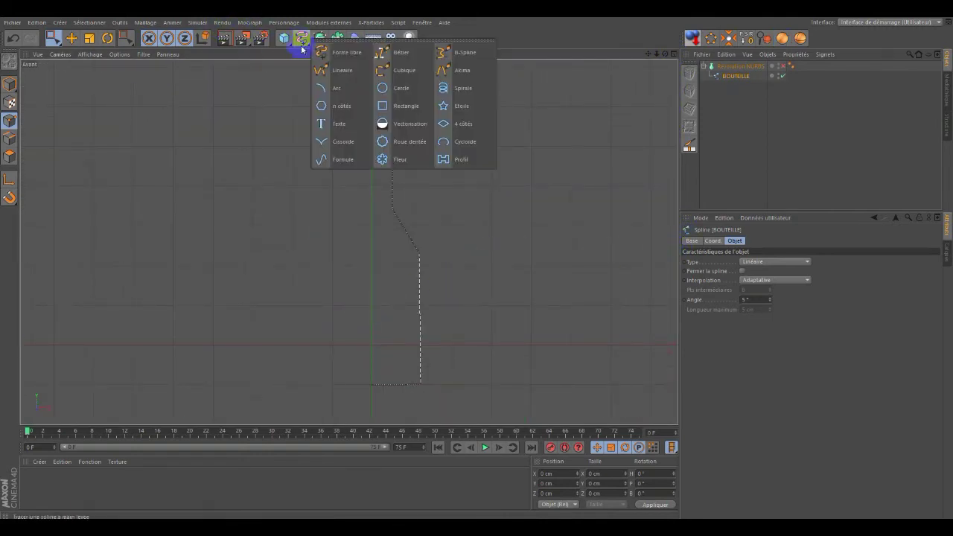
left_click(341, 73)
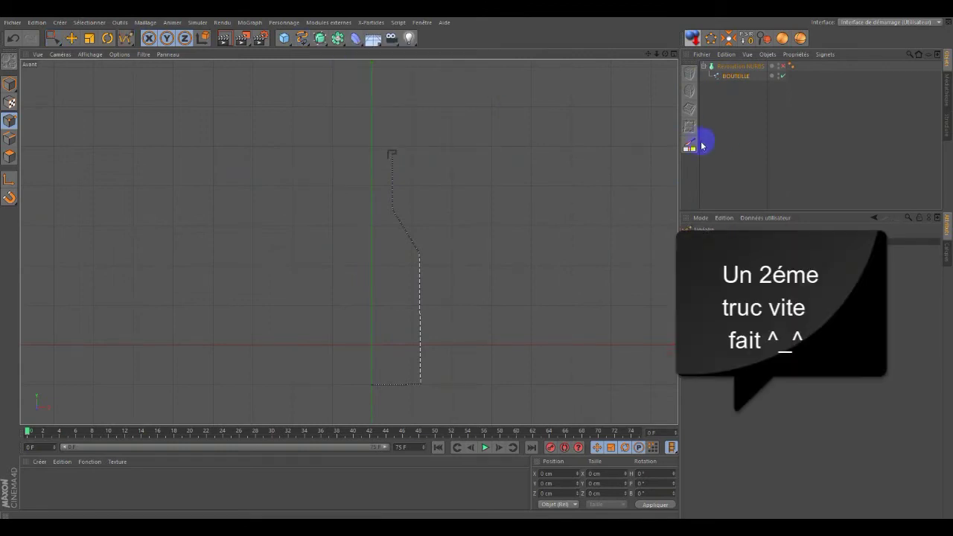
scroll(383, 397, "up", 2)
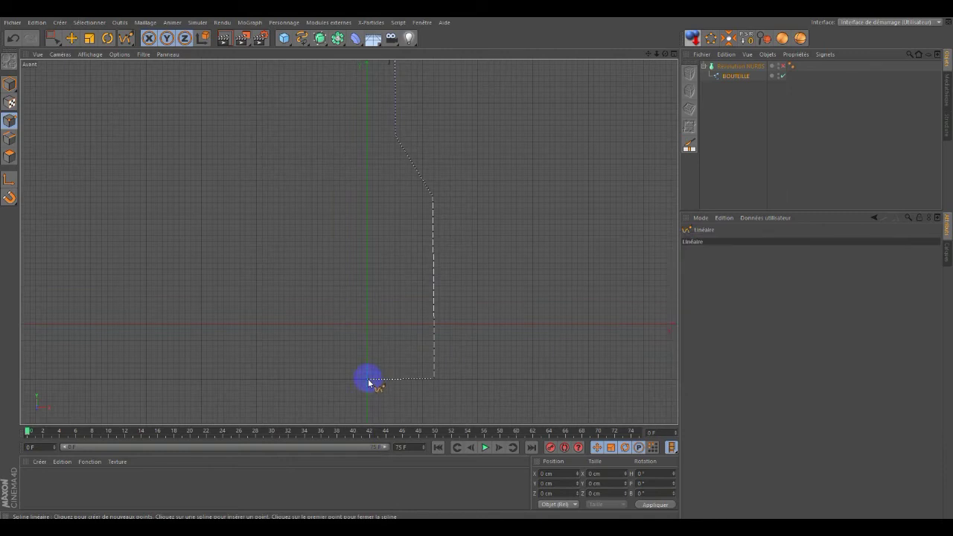
left_click(368, 382)
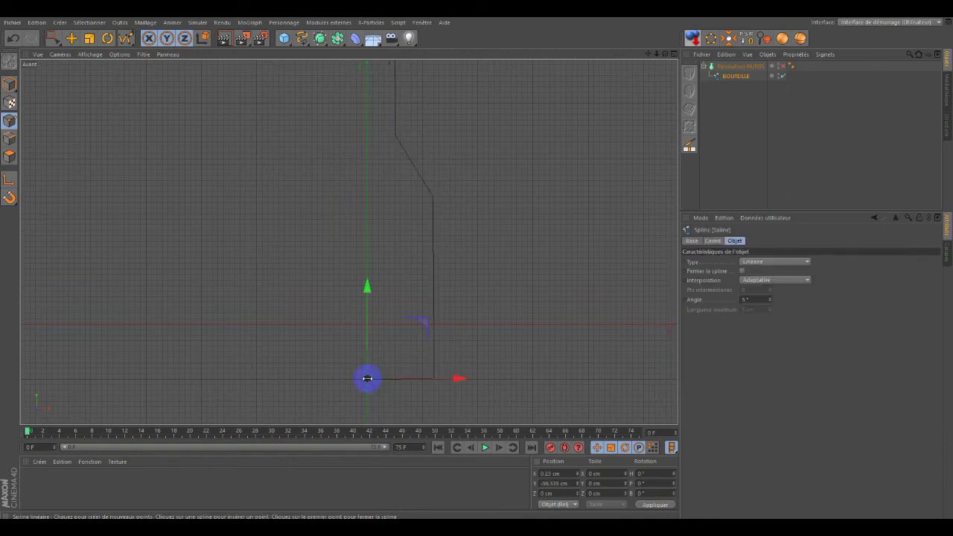
left_click(411, 382)
left_click_drag(411, 300, 411, 290)
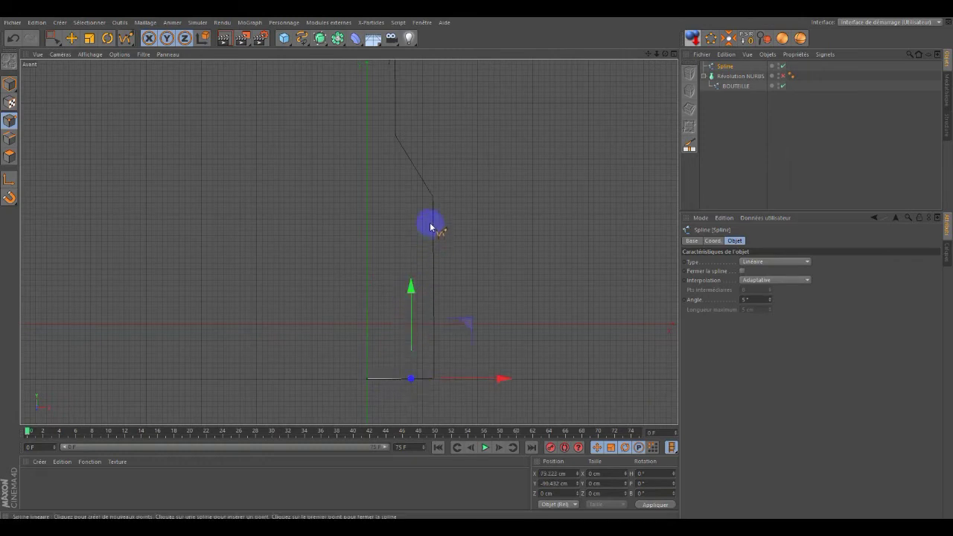
Insert an extra point and nudge the glass profile's points into a tapered shape
left_click(434, 228)
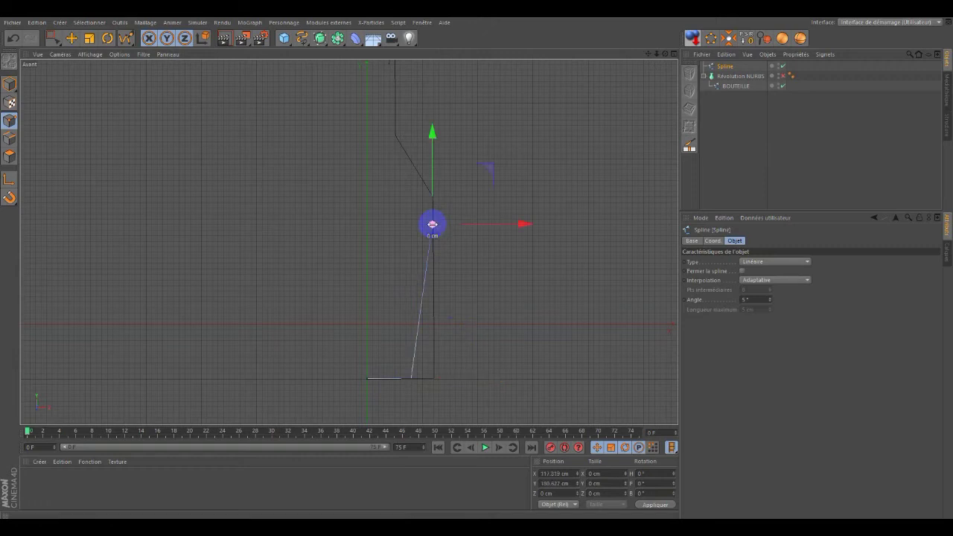
scroll(425, 234, "up", 2)
scroll(431, 218, "up", 1)
scroll(430, 224, "up", 2)
left_click_drag(419, 221, 509, 218)
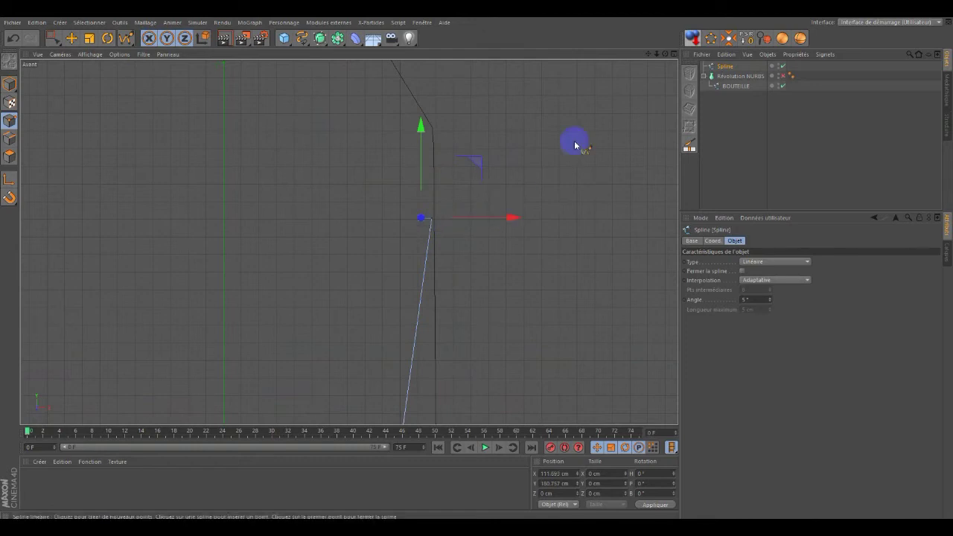
left_click_drag(656, 57, 476, 263)
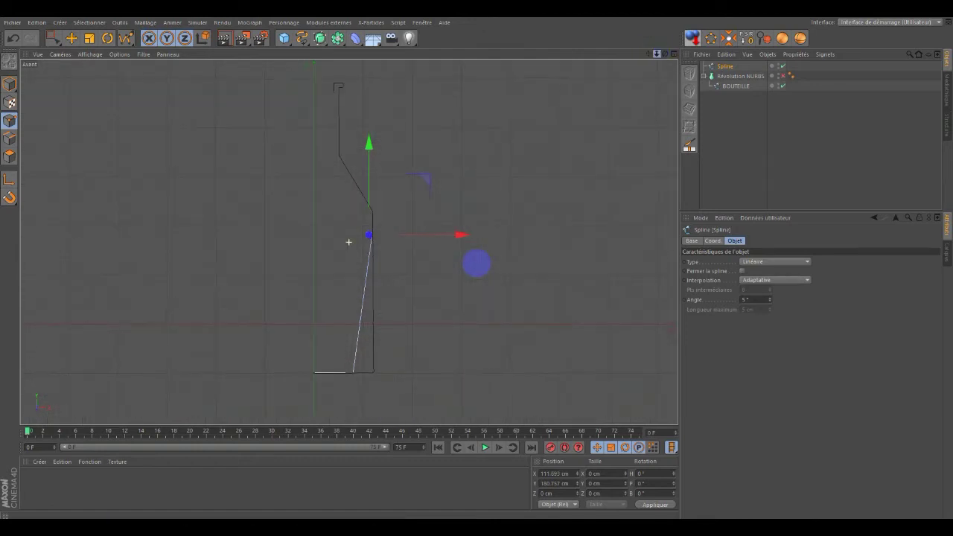
left_click(343, 365)
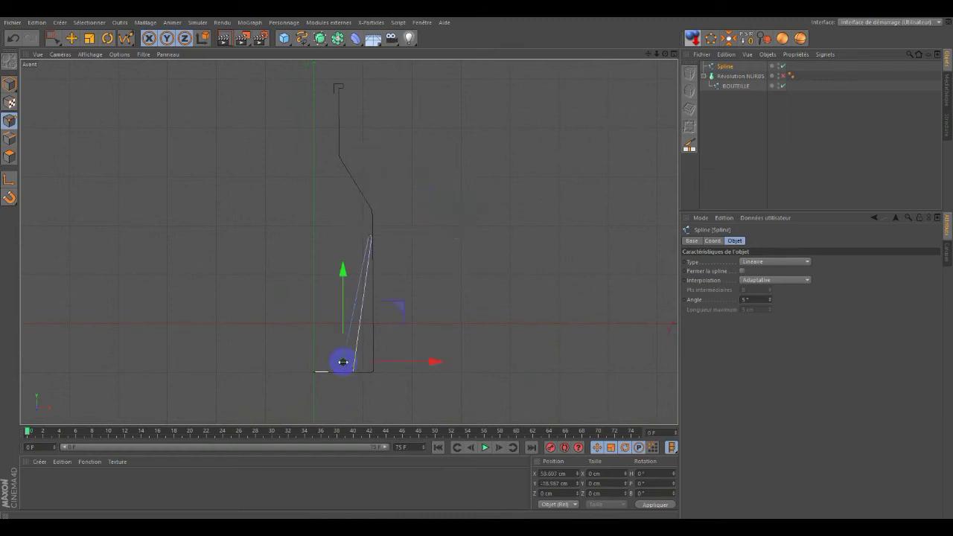
left_click_drag(432, 366, 439, 374)
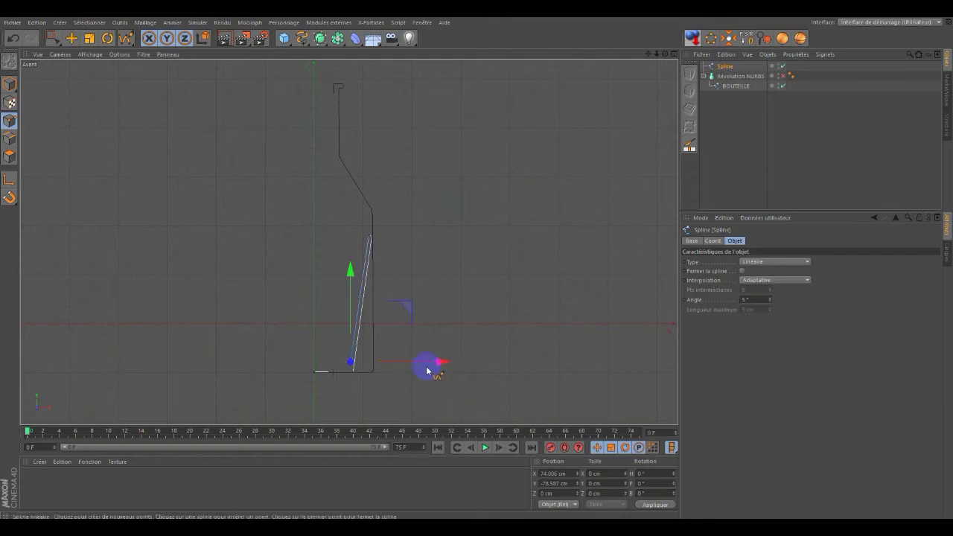
left_click(674, 54)
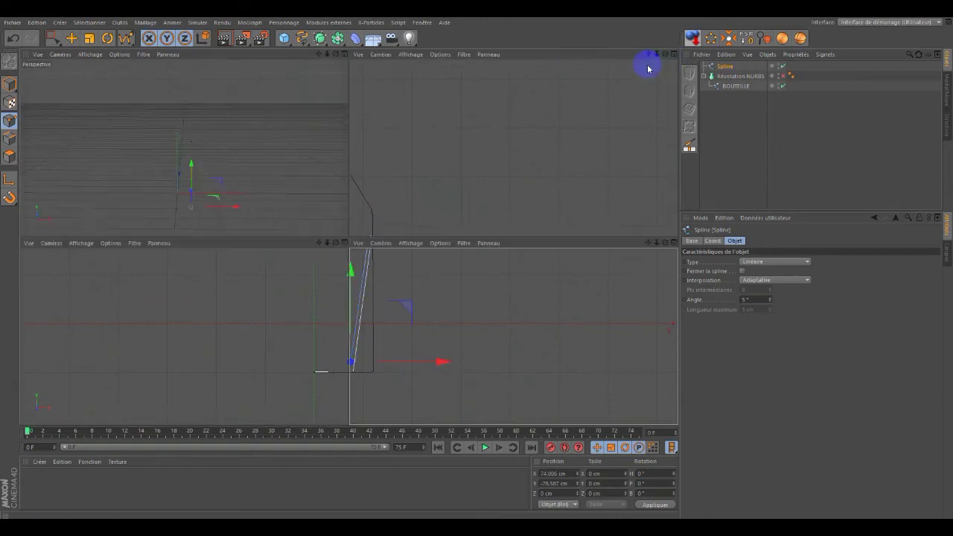
Add Révolution NURBS.1 with the glass Spline inside and orbit the Perspective view to check the lathed cup
left_click(344, 54)
left_click_drag(321, 38, 347, 69)
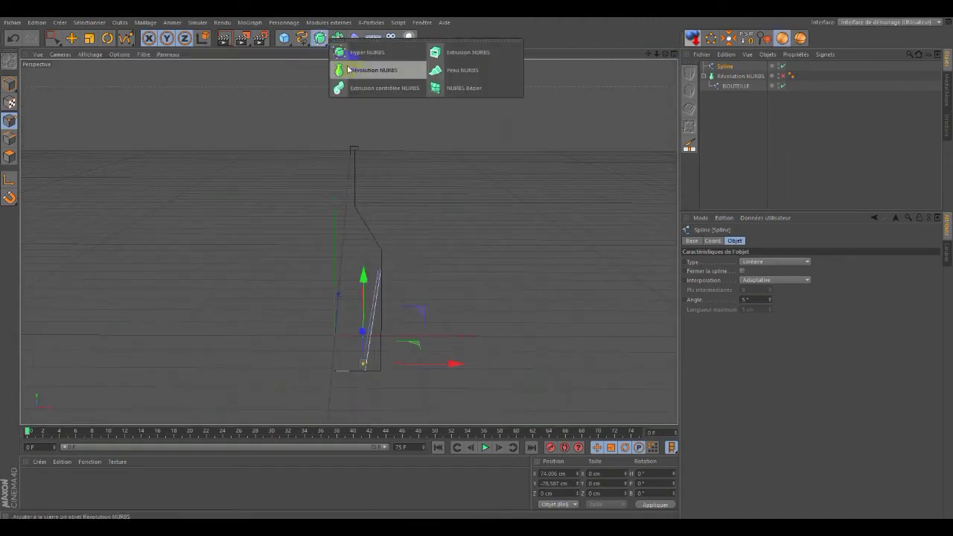
left_click(356, 71)
left_click_drag(726, 80, 731, 69)
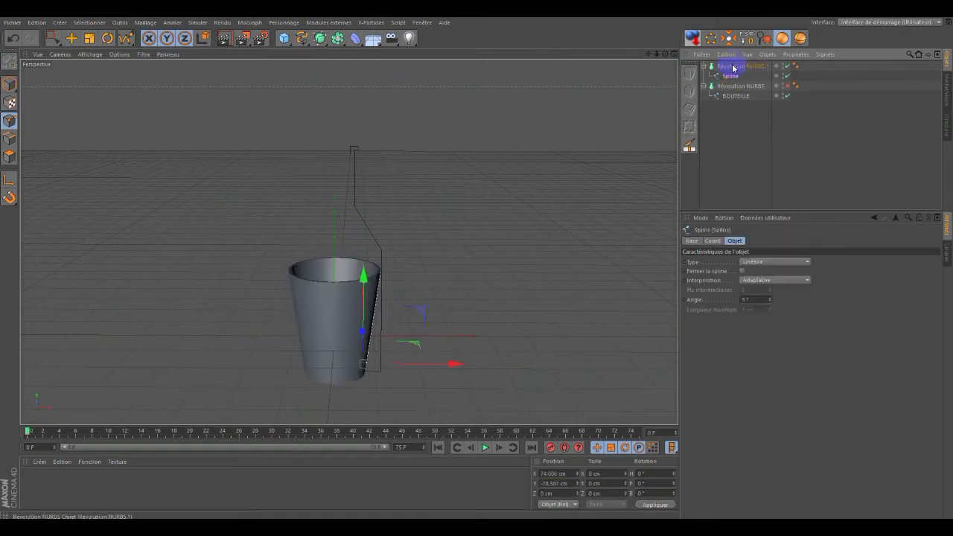
left_click_drag(348, 242, 347, 242, "alt")
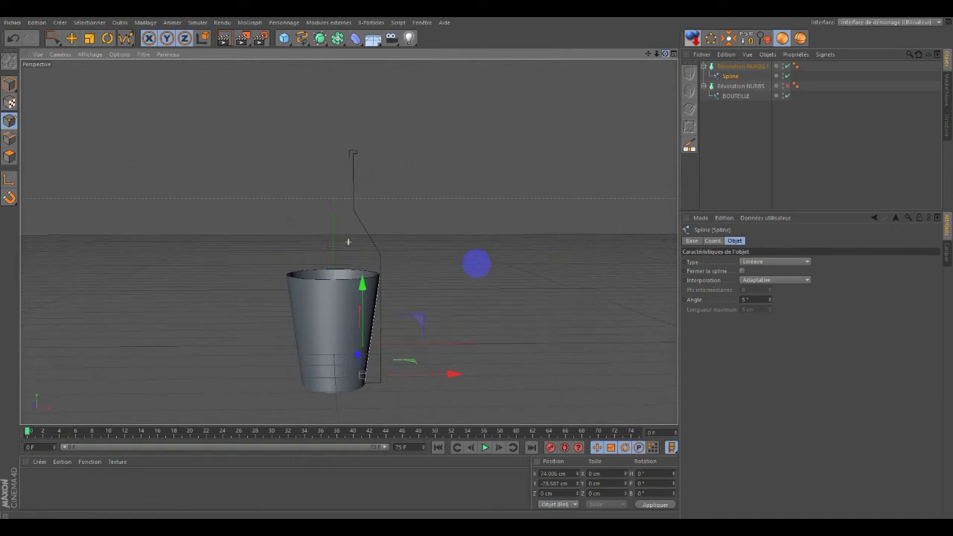
left_click_drag(347, 242, 348, 242, "alt")
Take the glass Spline back out of Révolution NURBS.1
left_click(730, 76)
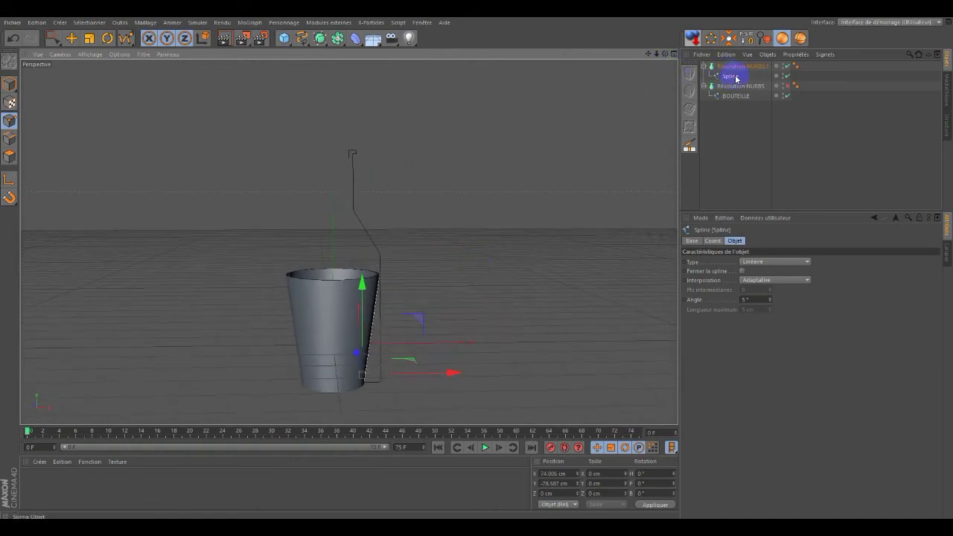
left_click(730, 76)
left_click_drag(733, 86, 733, 86)
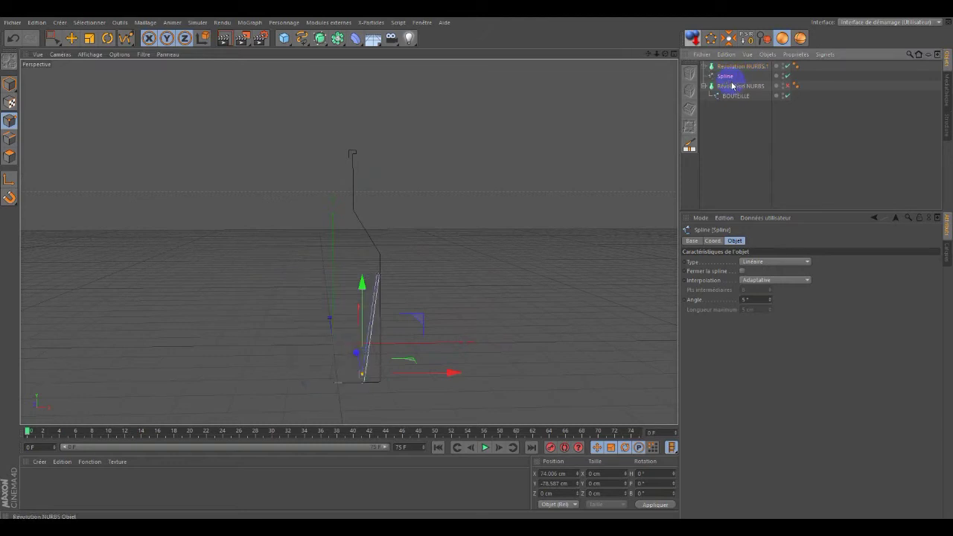
left_click(249, 23)
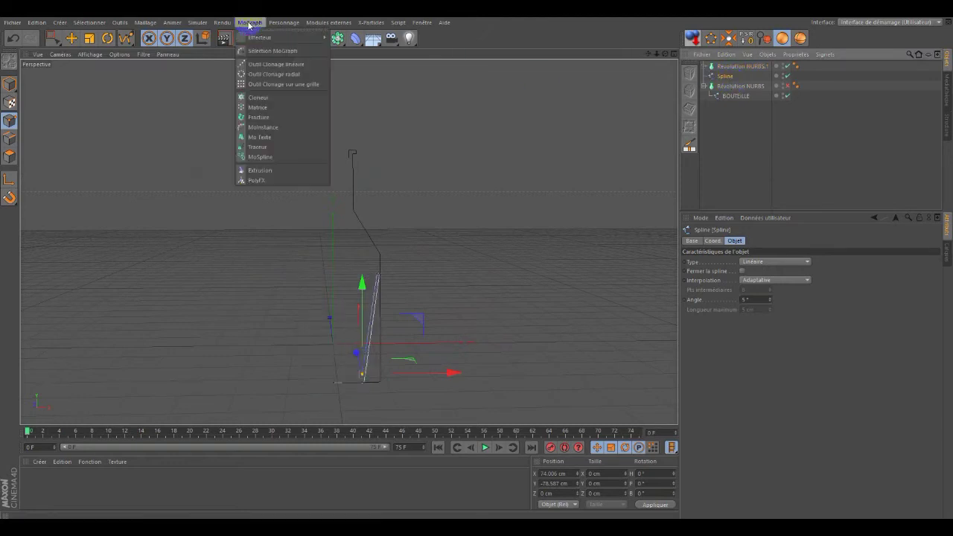
Add a MoSpline with the glass Spline as its child and set its Mode to Spline
left_click(264, 158)
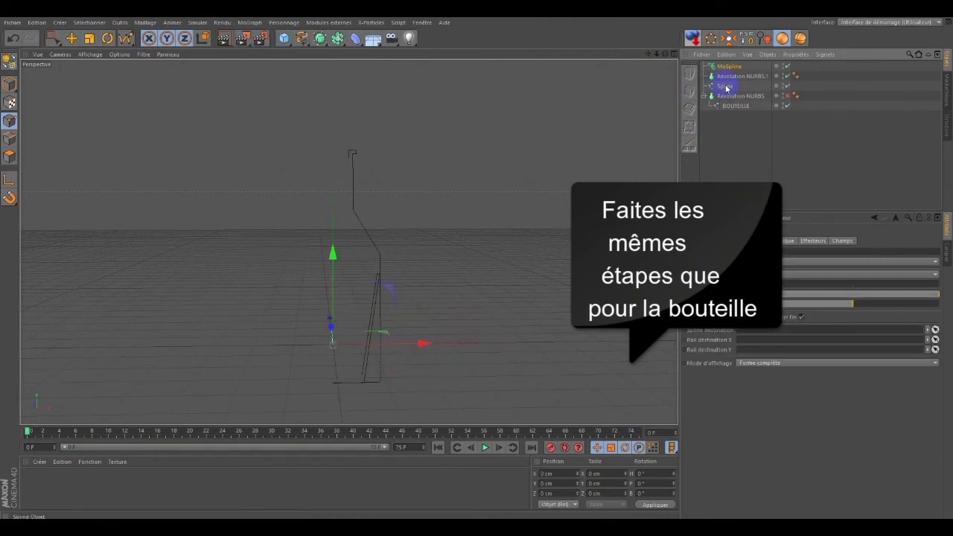
left_click_drag(725, 85, 734, 67)
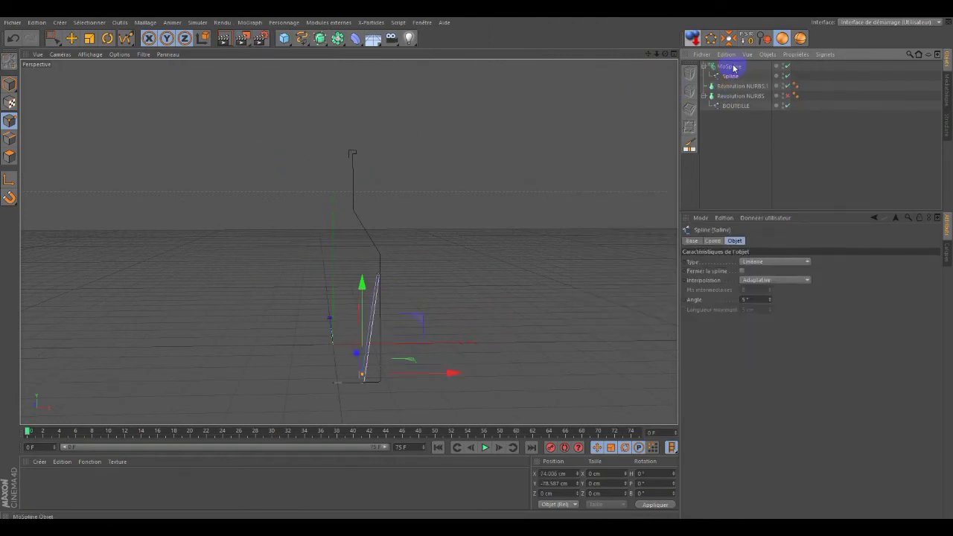
left_click(731, 67)
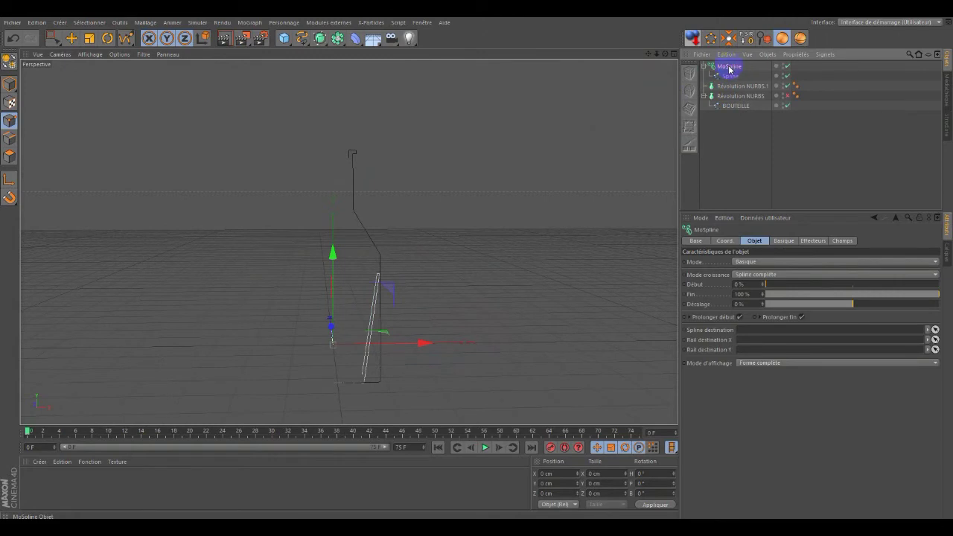
left_click(760, 262)
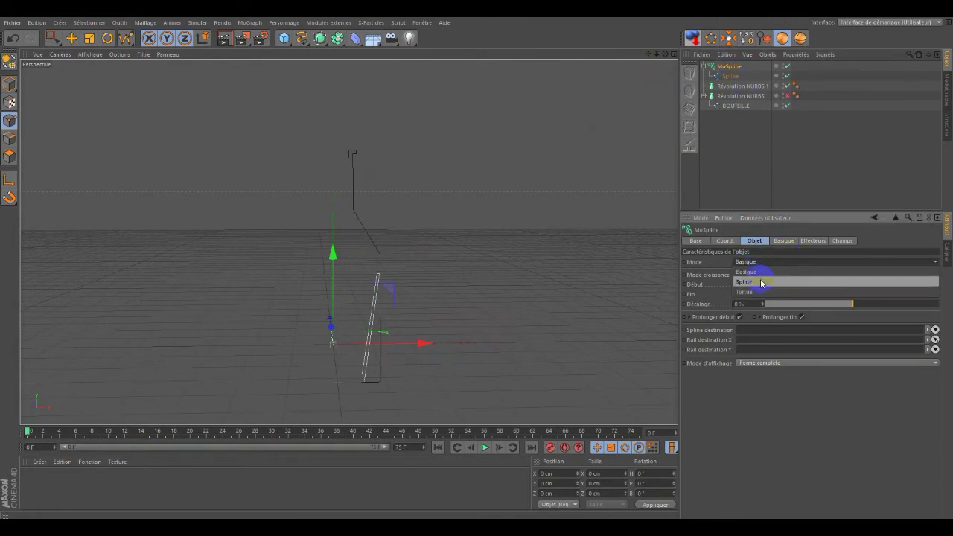
left_click(761, 283)
Use the glass Spline as the source spline, with Mode de génération Compte at 200 points
left_click_drag(731, 75, 766, 273)
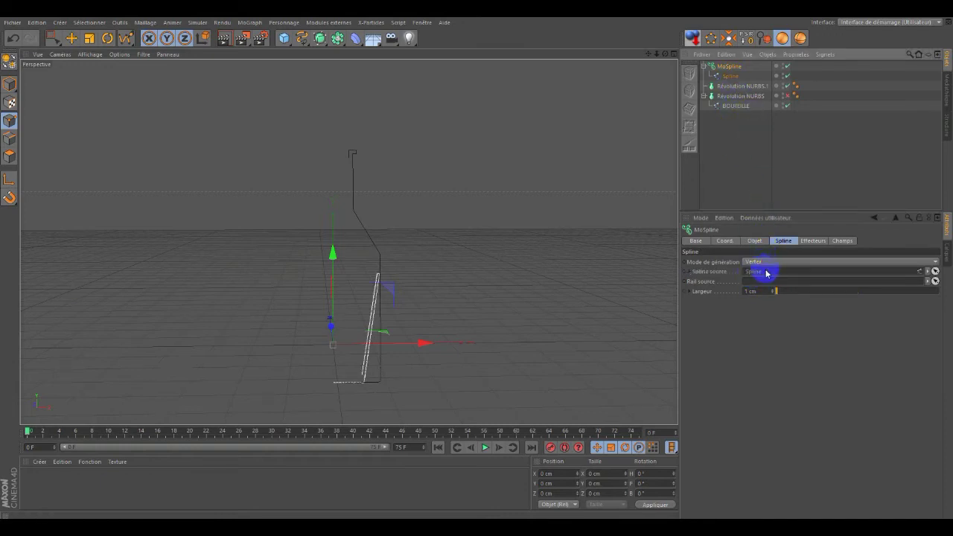
left_click(771, 263)
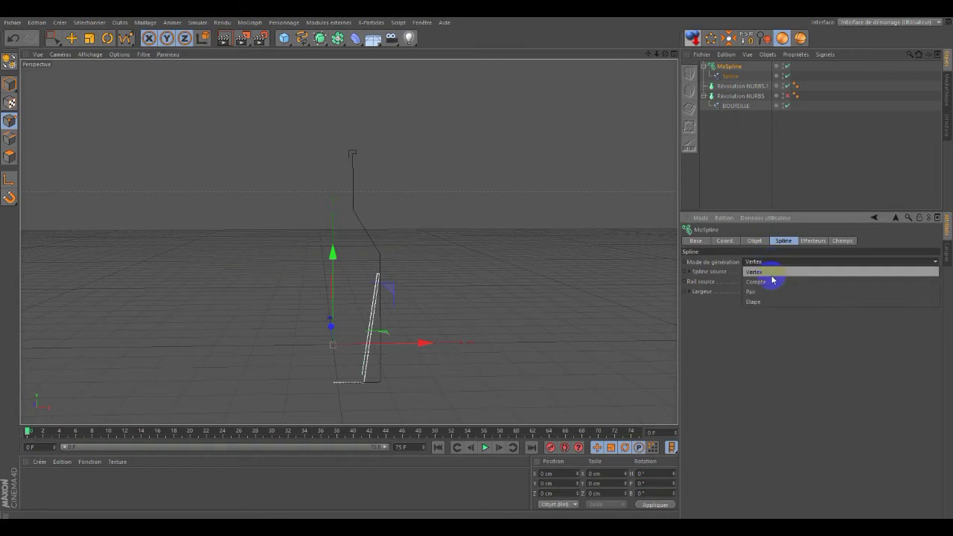
left_click(773, 282)
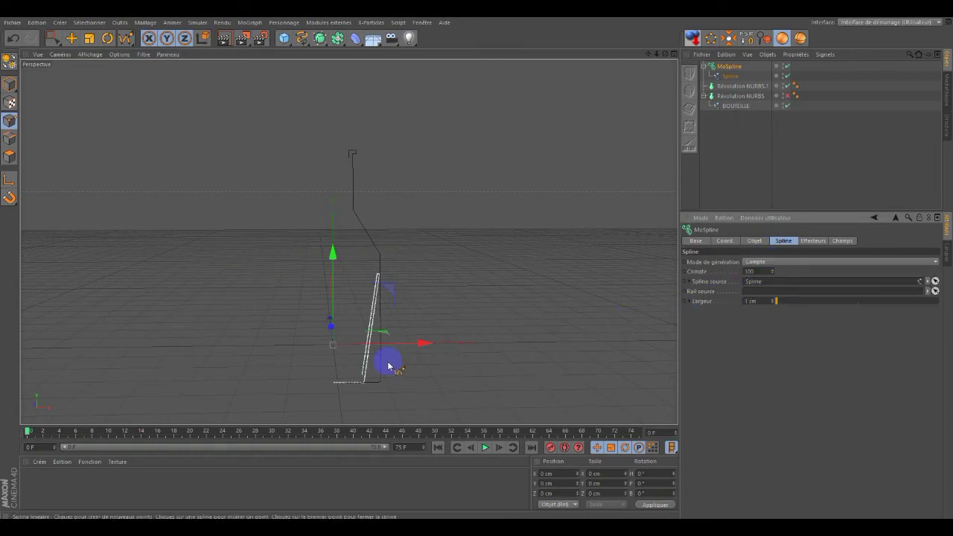
scroll(365, 379, "up", 2)
scroll(358, 383, "up", 2)
scroll(365, 379, "up", 2)
scroll(357, 353, "up", 2)
scroll(367, 241, "up", 1)
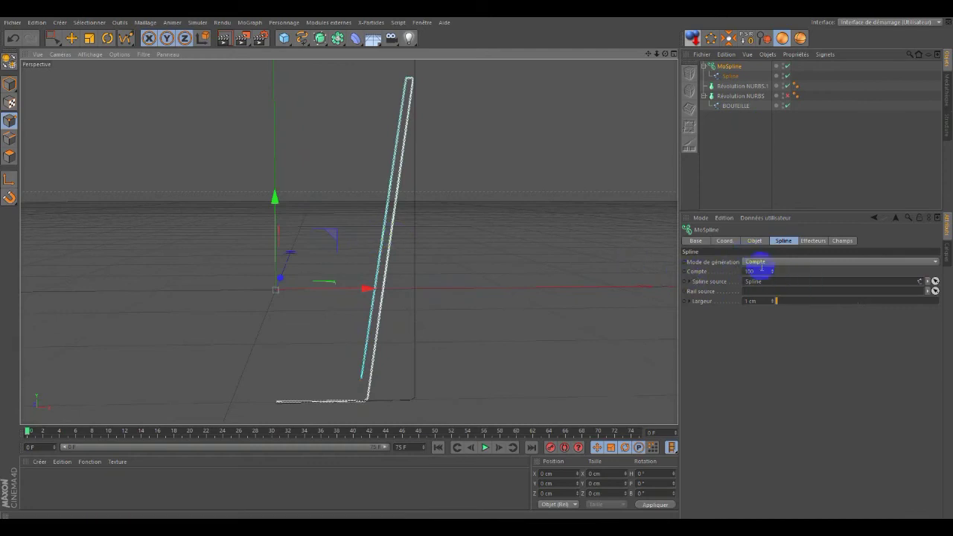
left_click(763, 270)
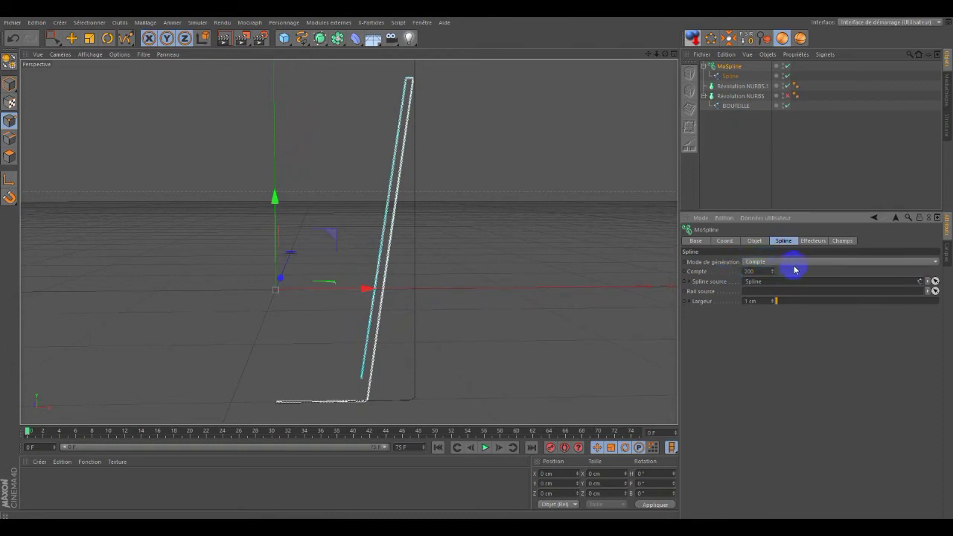
left_click(728, 76, "ctrl")
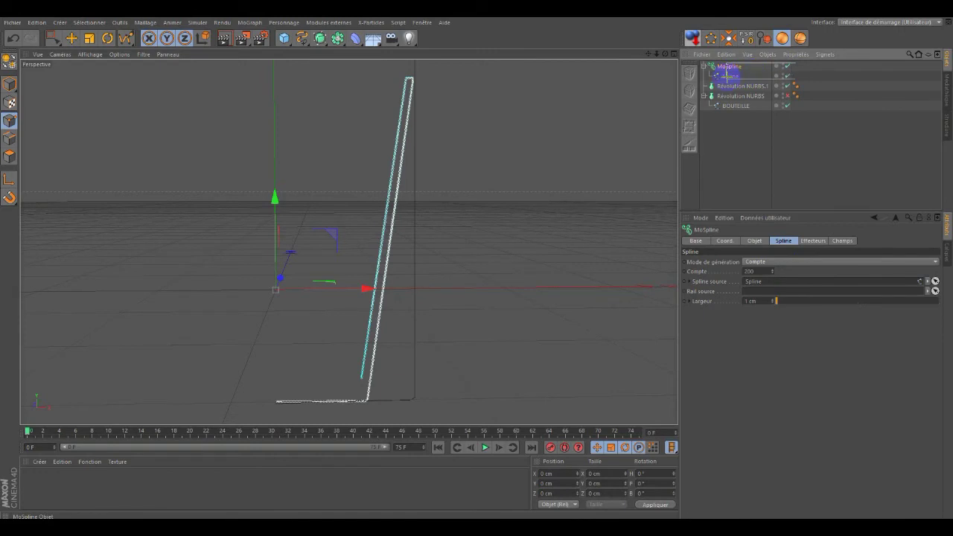
Make the MoSpline editable, delete the leftover Spline, and move it into Révolution NURBS.1
left_click(13, 64)
left_click(729, 77)
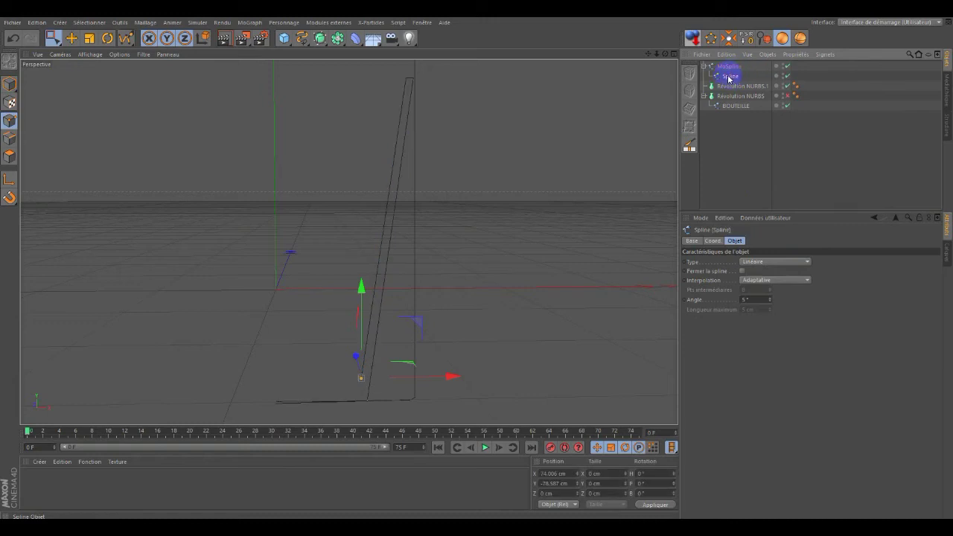
key("Delete")
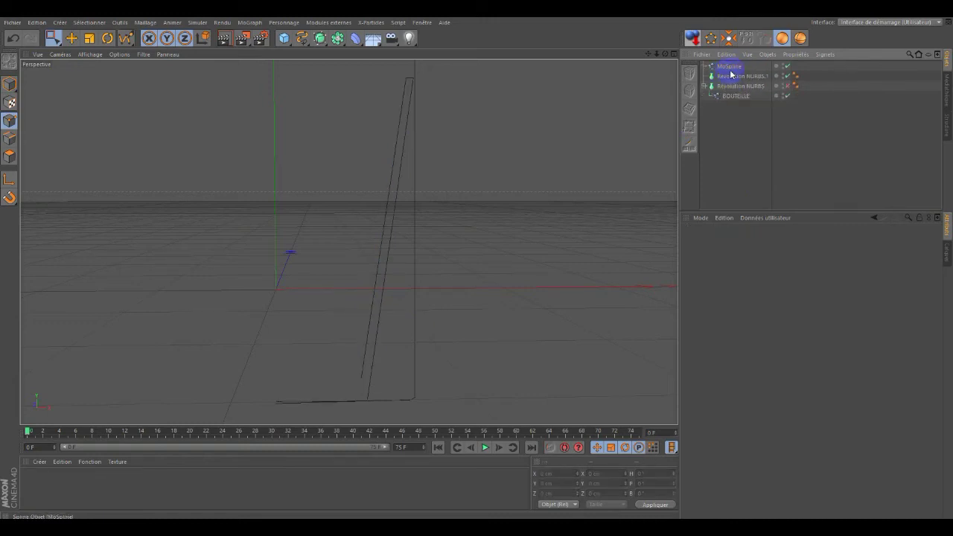
left_click_drag(730, 67, 741, 77)
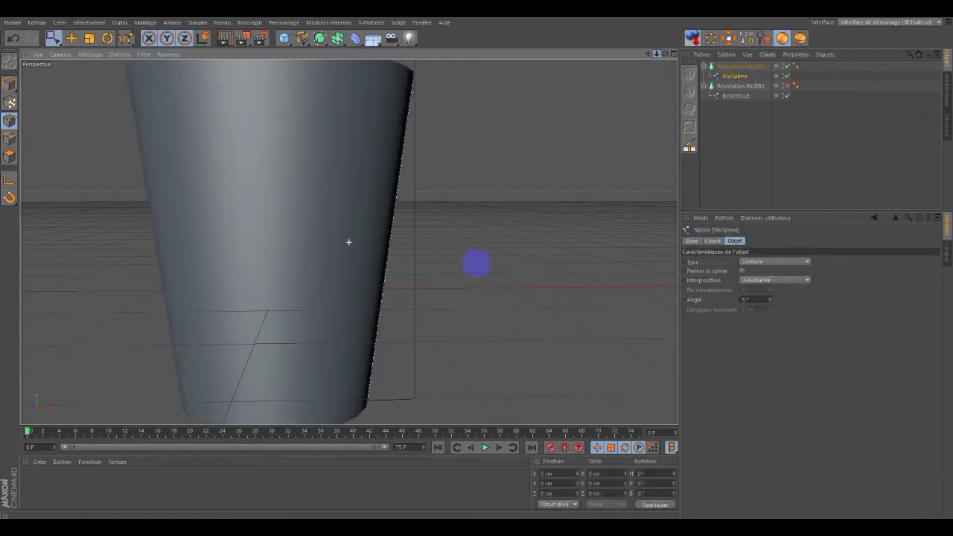
Rename the glass profile spline to VERRE
scroll(476, 262, "down", 5)
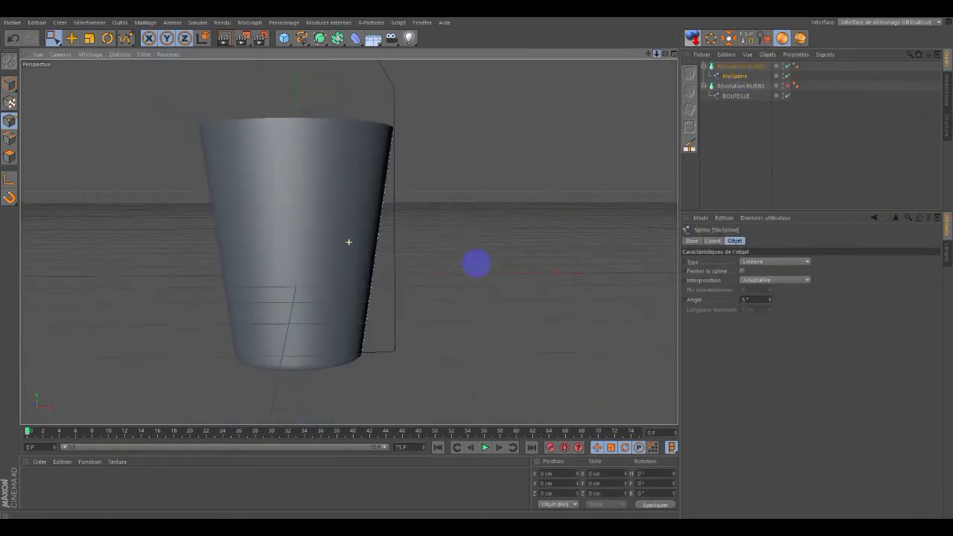
double_click(733, 76)
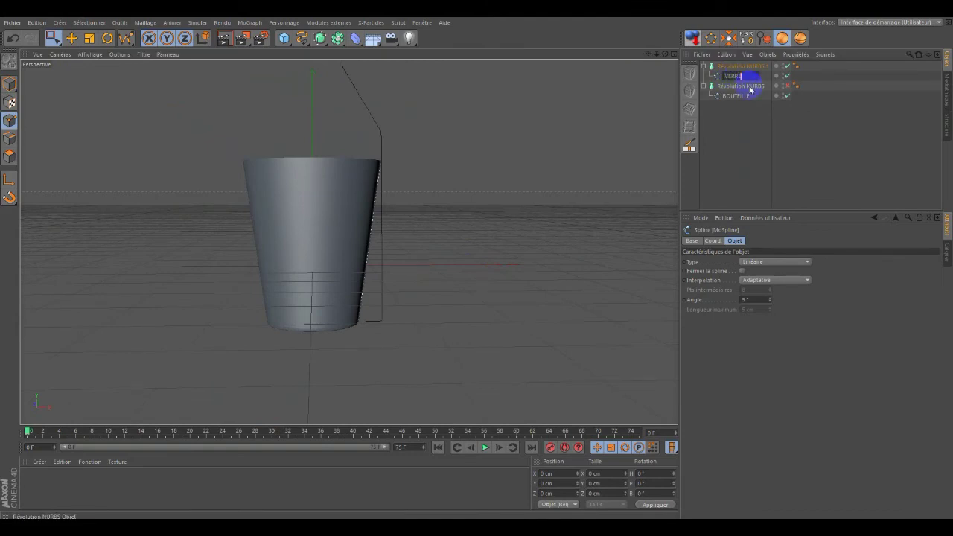
key("Return")
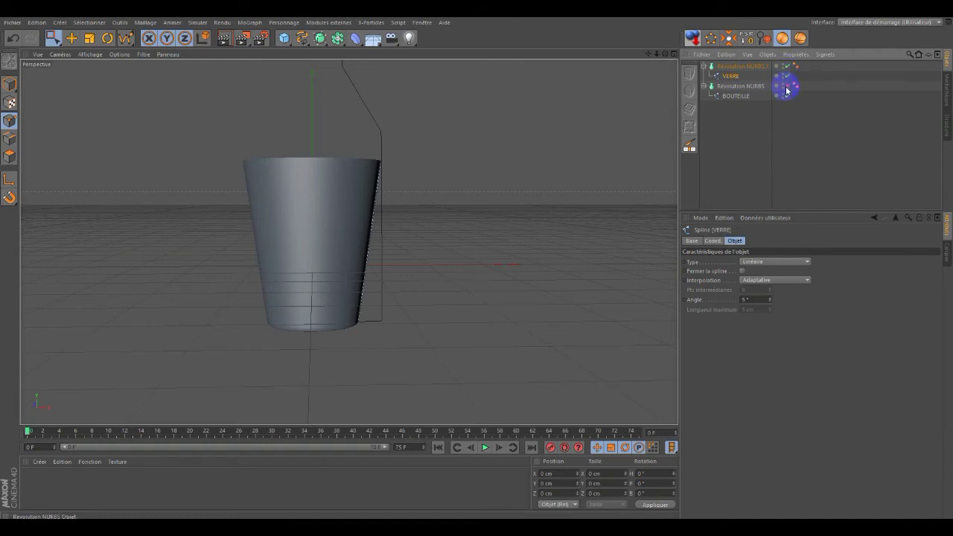
Move the glass VERRE along its Z axis
left_click_drag(665, 53, 476, 263)
left_click(731, 67)
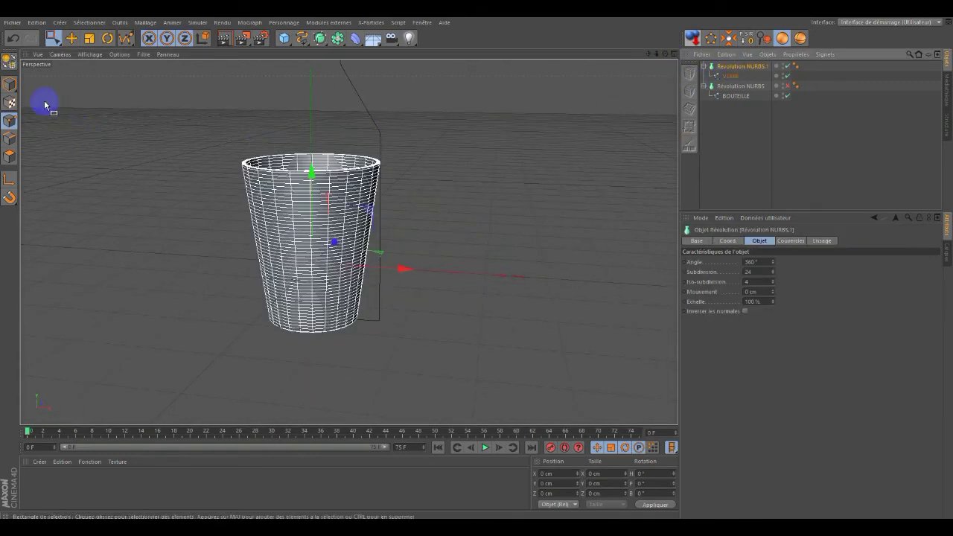
left_click(10, 84)
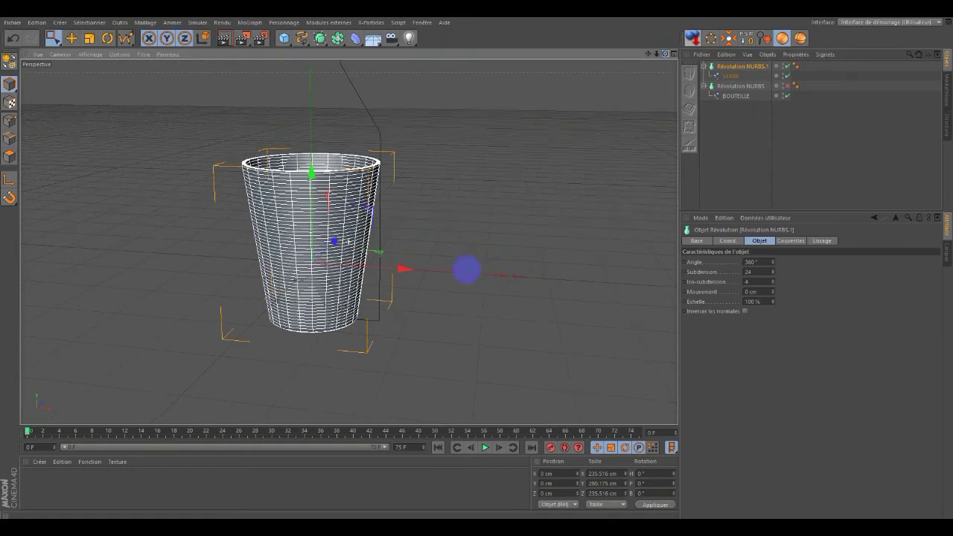
left_click_drag(464, 270, 477, 267, "alt")
left_click_drag(411, 247, 456, 252)
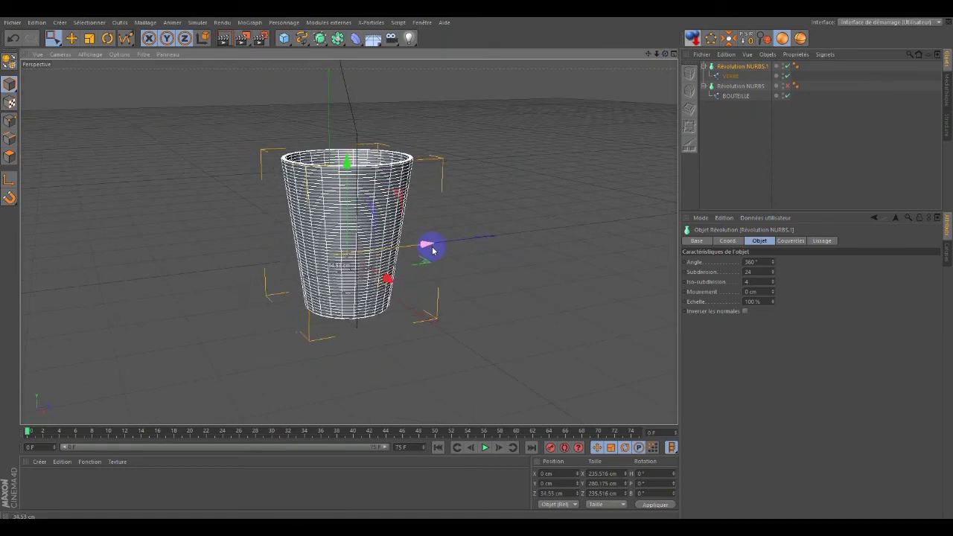
left_click_drag(669, 55, 476, 264)
mouse_move(650, 55)
left_mouse_down()
mouse_move(476, 264)
mouse_move(648, 47)
left_mouse_up()
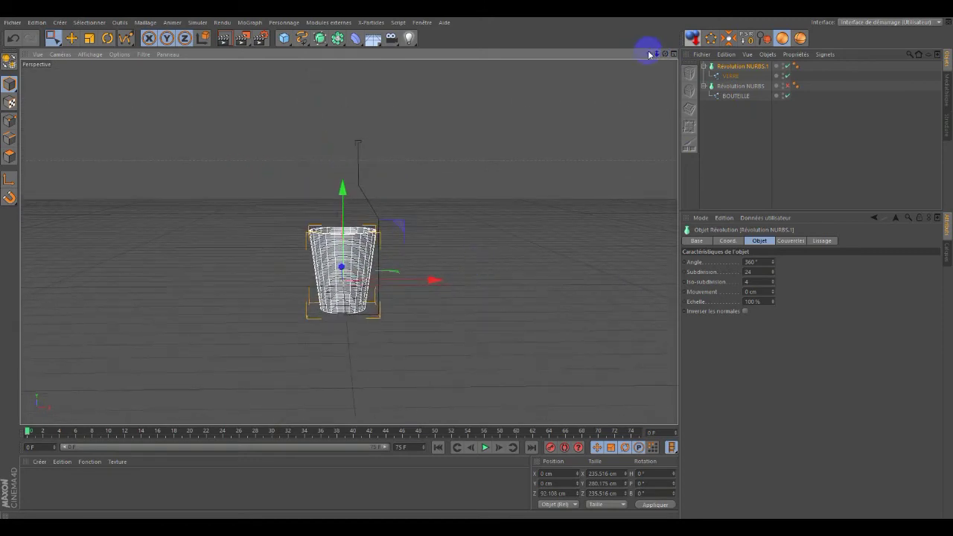
Re-enable the bottle's Révolution NURBS and collapse both revolution hierarchies
left_click(787, 86)
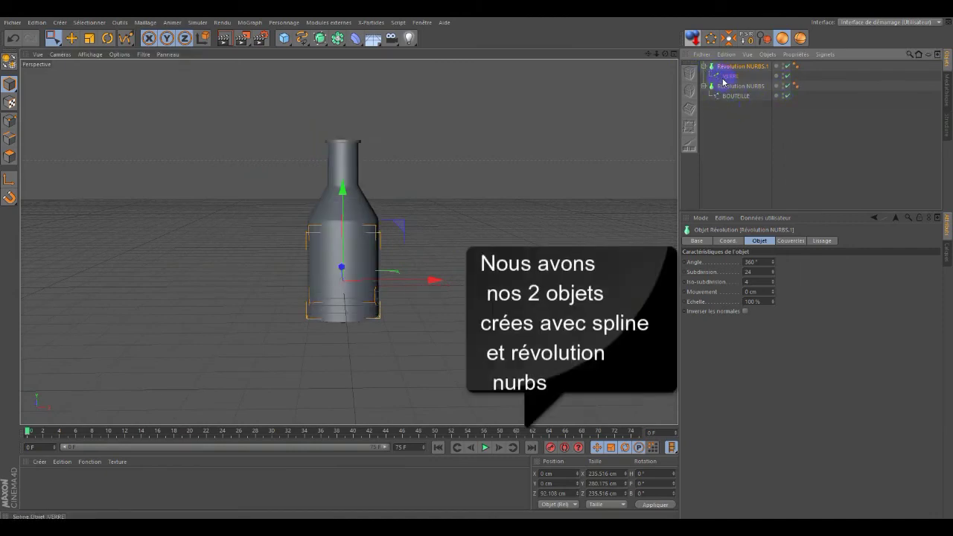
left_click(704, 66)
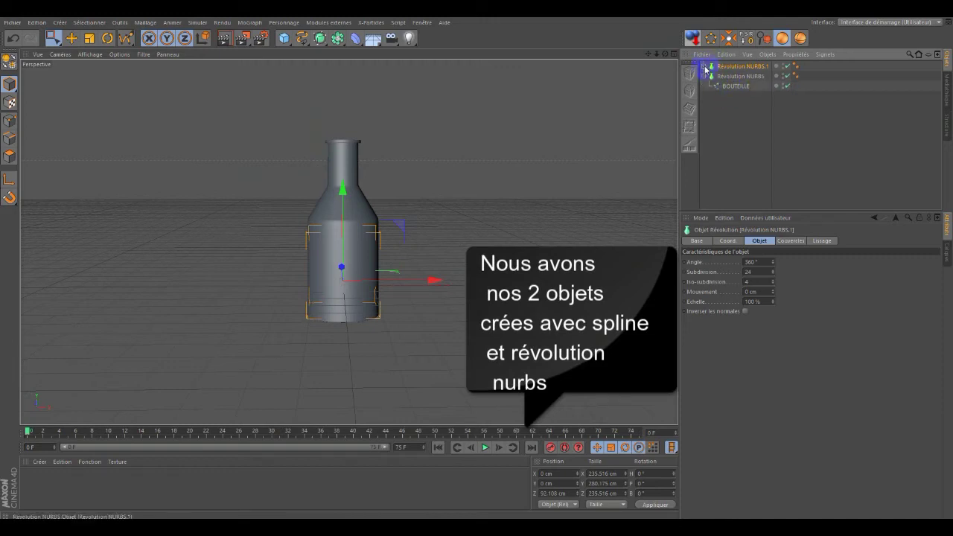
left_click(703, 76)
left_click(718, 88)
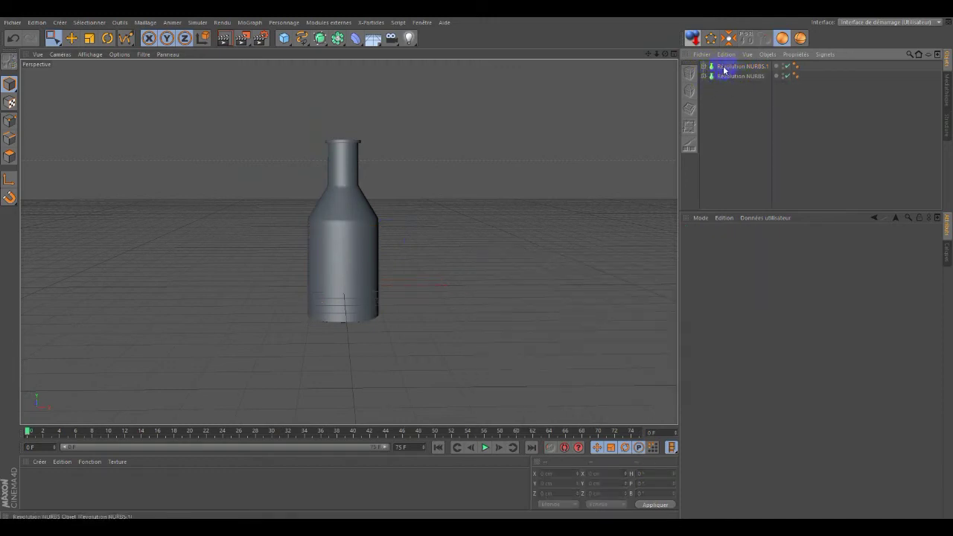
left_click(248, 22)
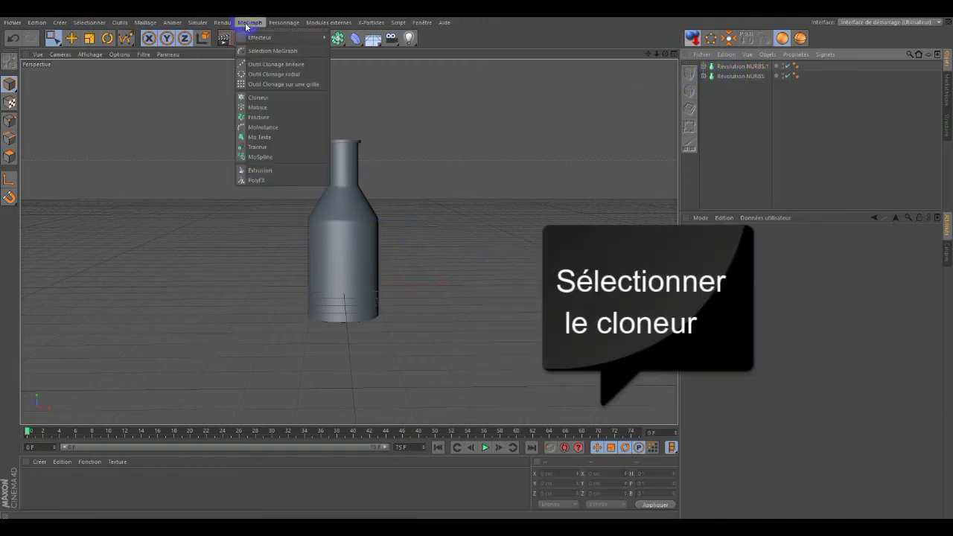
Create a Cloneur and nest both Révolution NURBS objects inside it
left_click(267, 96)
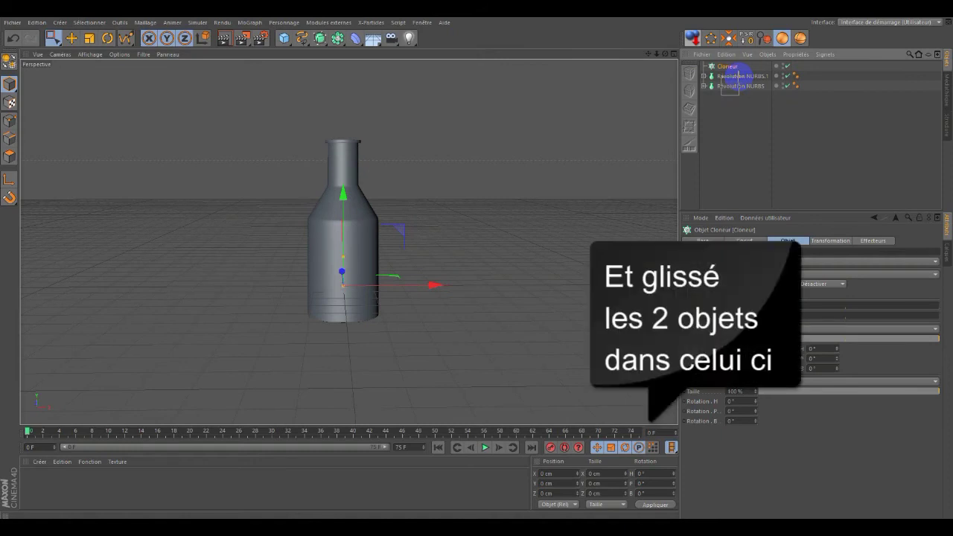
left_click(729, 85)
left_click(733, 77, "ctrl")
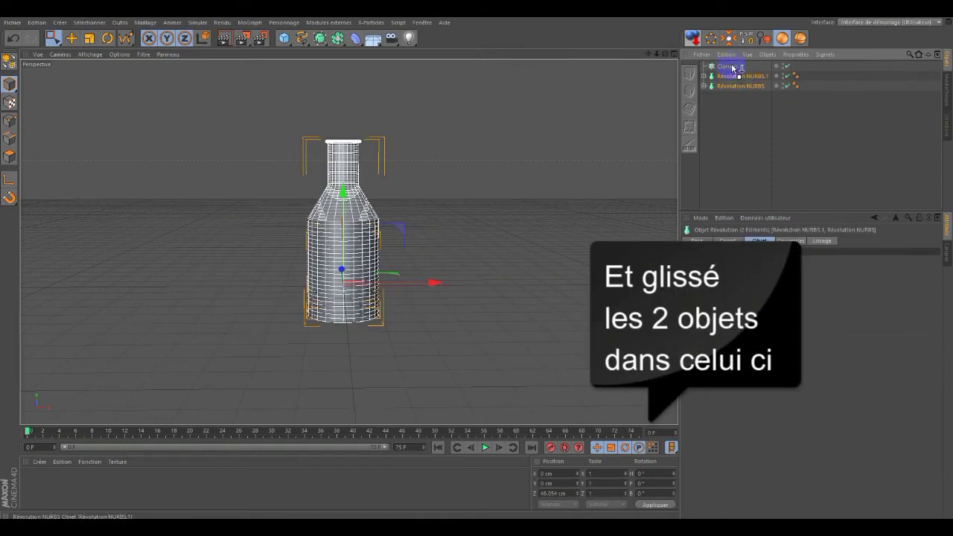
left_click_drag(733, 68, 730, 68)
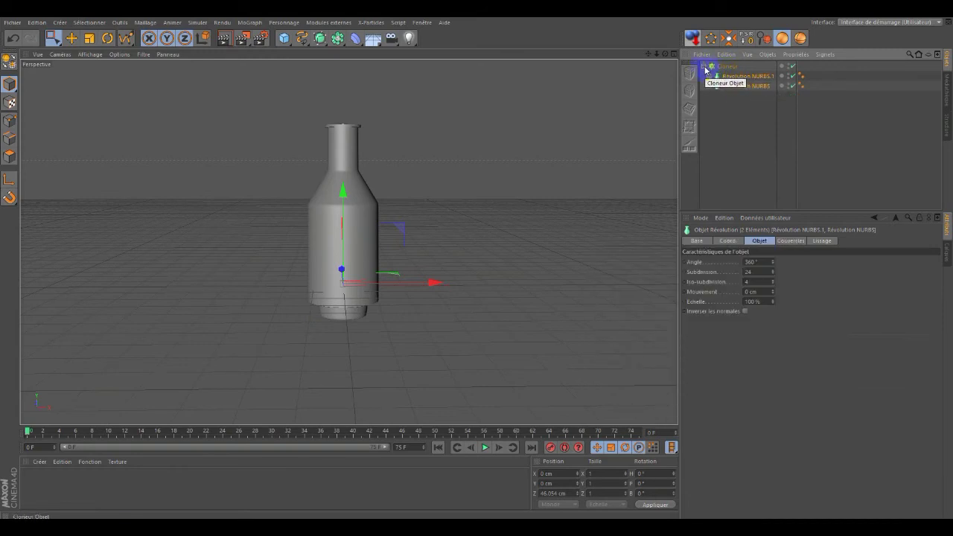
Set the Cloneur's clones to Fusionnés with Quantité 1
left_click(730, 68)
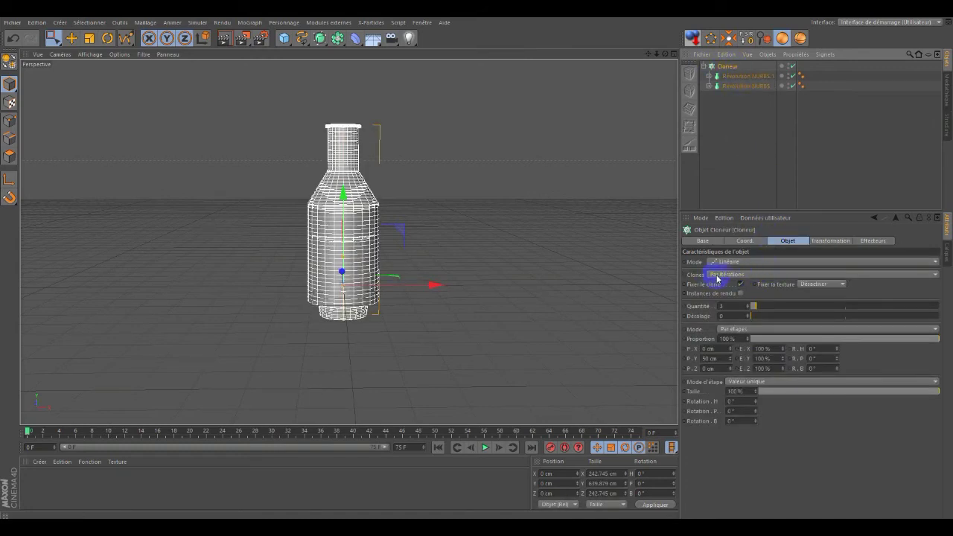
left_click(748, 275)
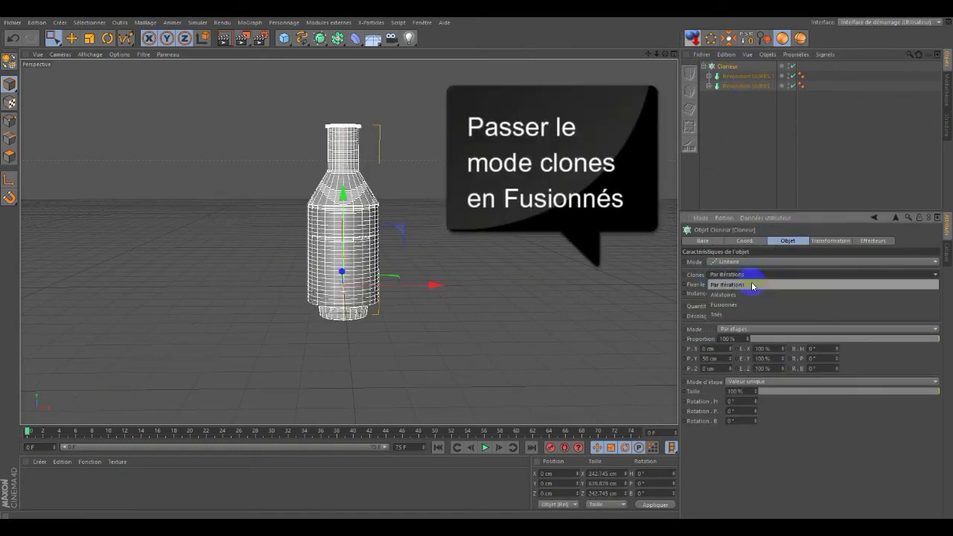
left_click(748, 305)
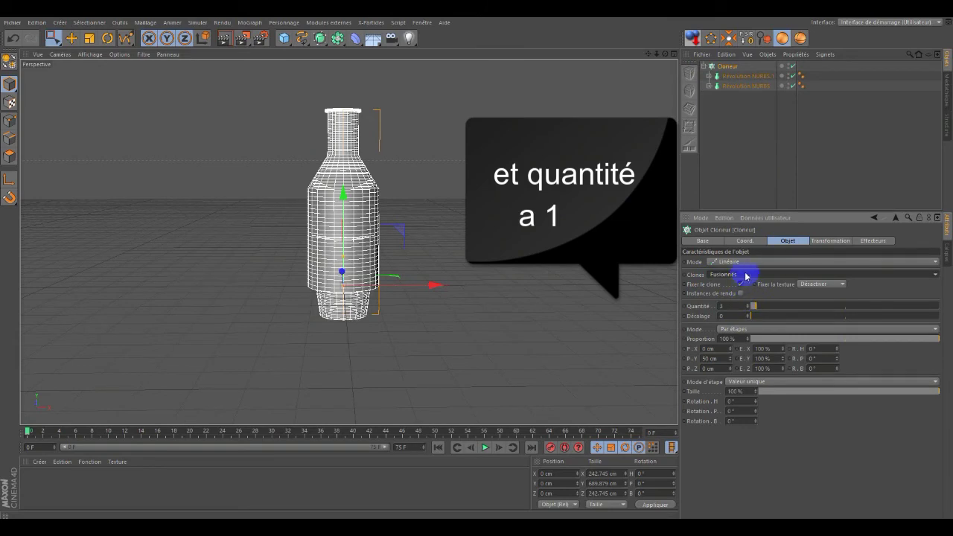
left_click(748, 309)
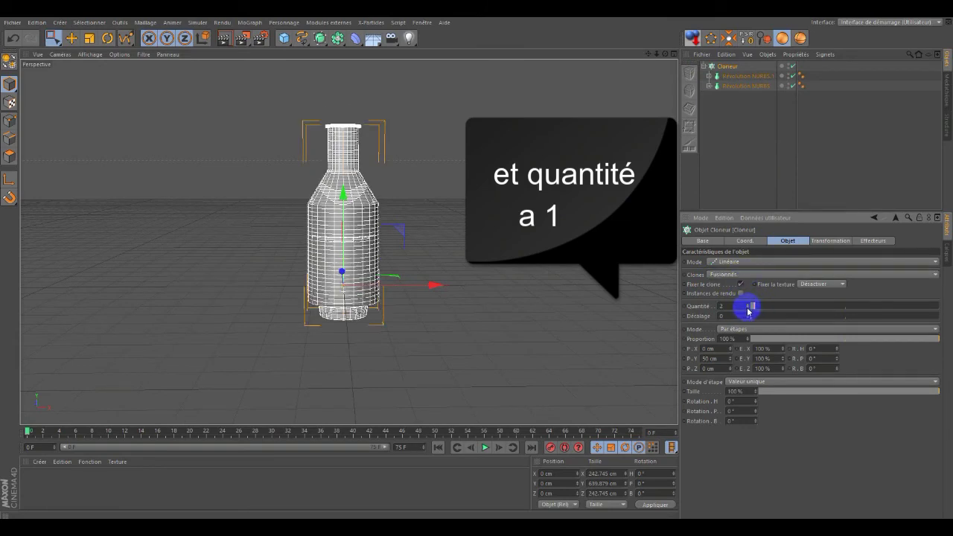
left_click(748, 309)
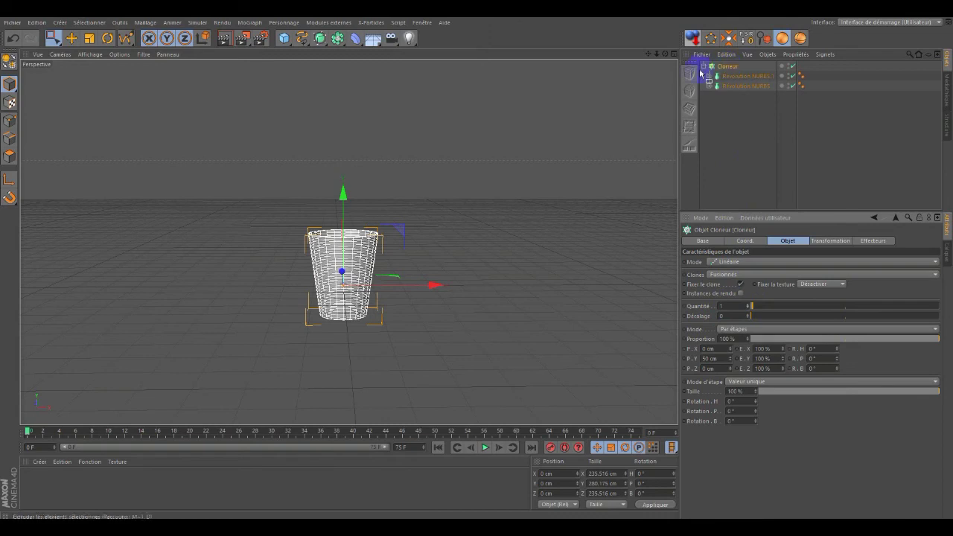
left_click(249, 23)
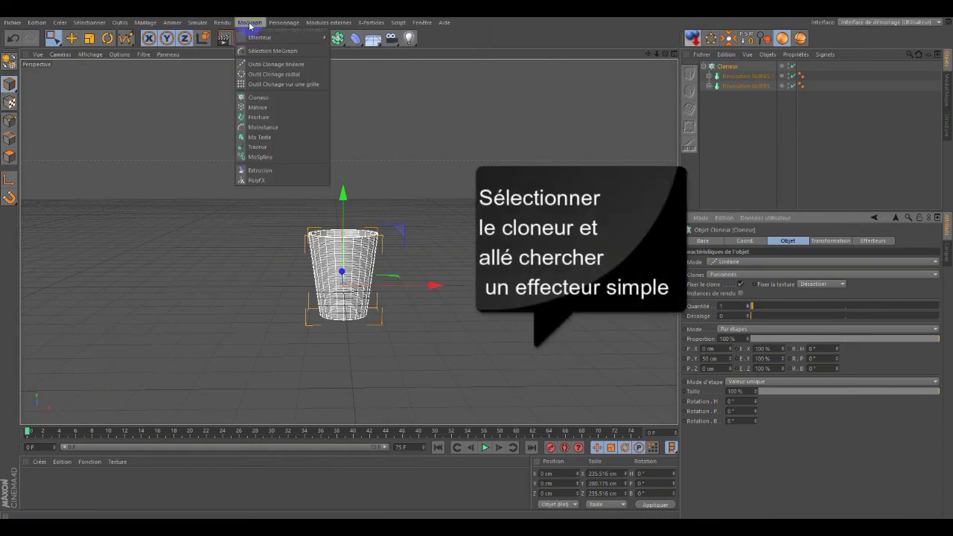
mouse_move(268, 37)
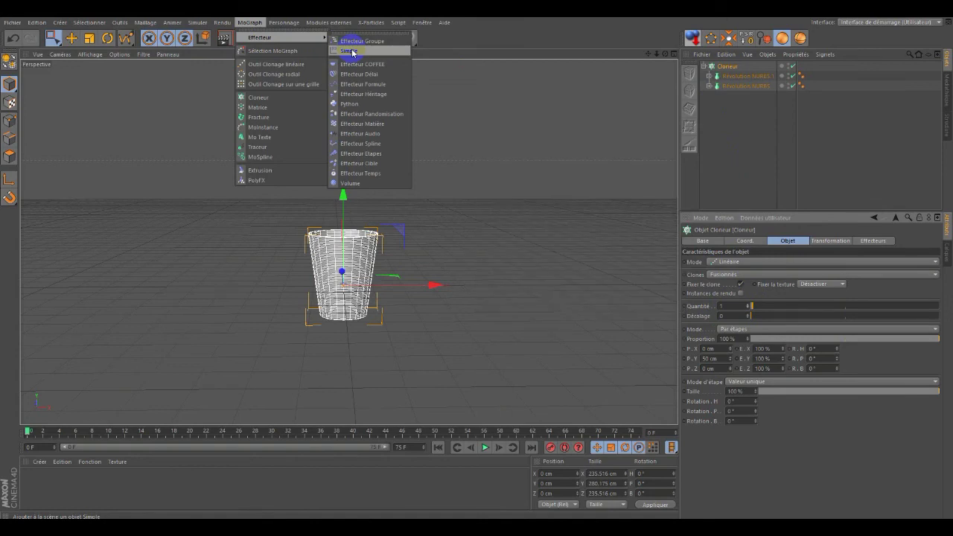
Add a Simple effector and uncheck Position in its Paramètres tab
left_click(352, 51)
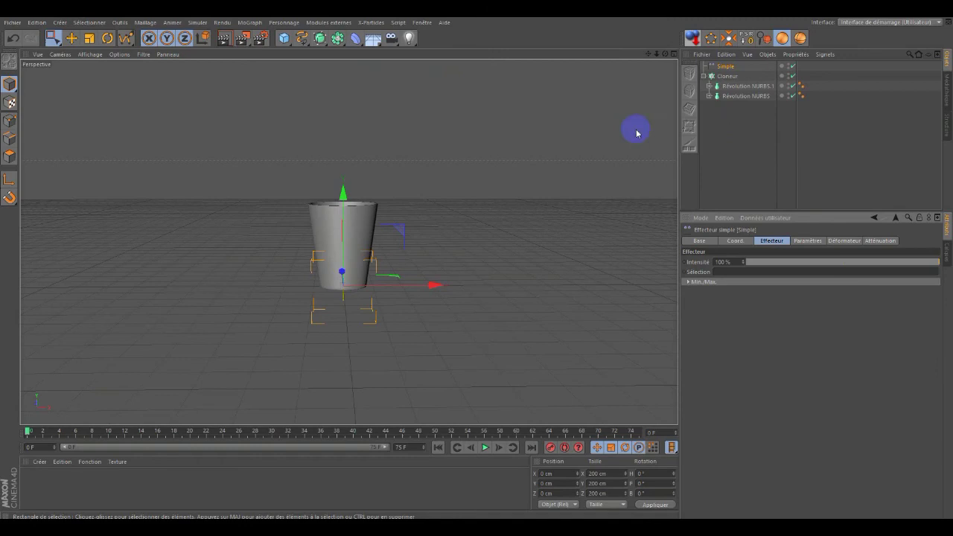
left_click(730, 67)
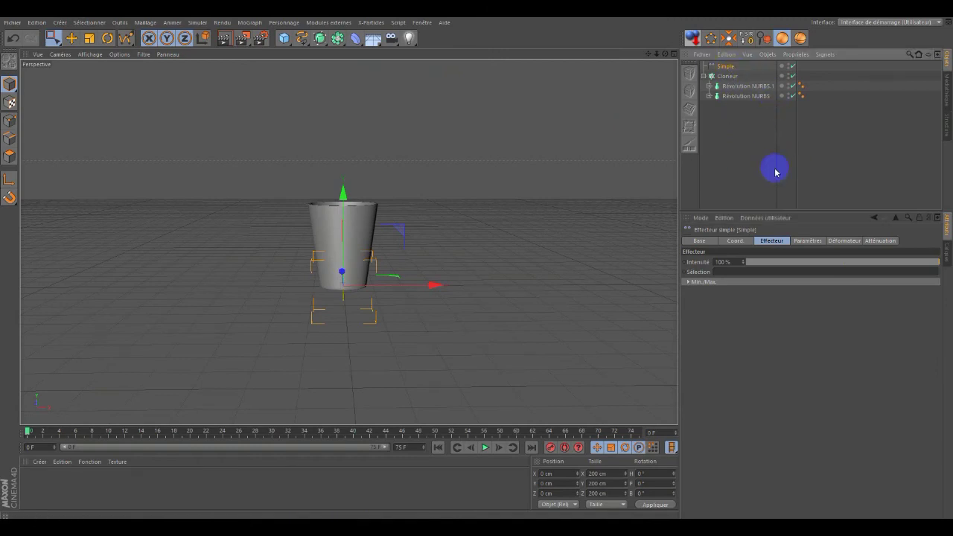
left_click(808, 242)
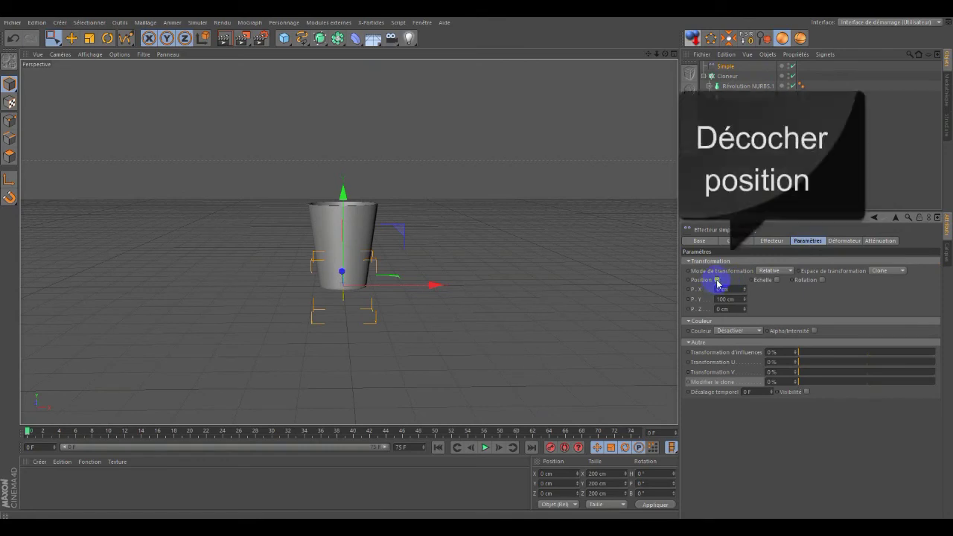
left_click(717, 280)
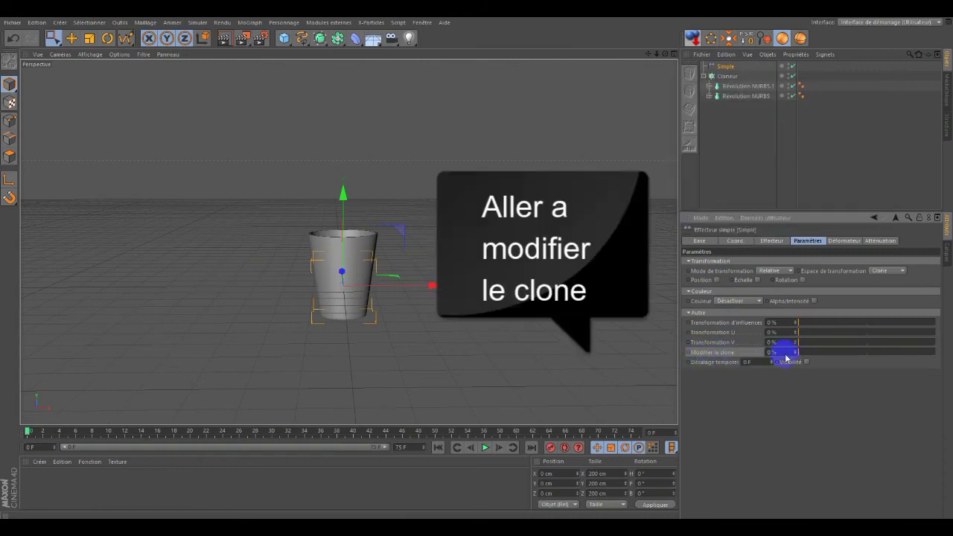
Keyframe Modifier le clone at 0% on frame 0
mouse_move(800, 358)
left_mouse_down()
mouse_move(933, 356)
mouse_move(783, 364)
mouse_move(925, 353)
mouse_move(949, 365)
mouse_move(756, 364)
mouse_move(938, 361)
mouse_move(919, 350)
mouse_move(790, 365)
left_mouse_up()
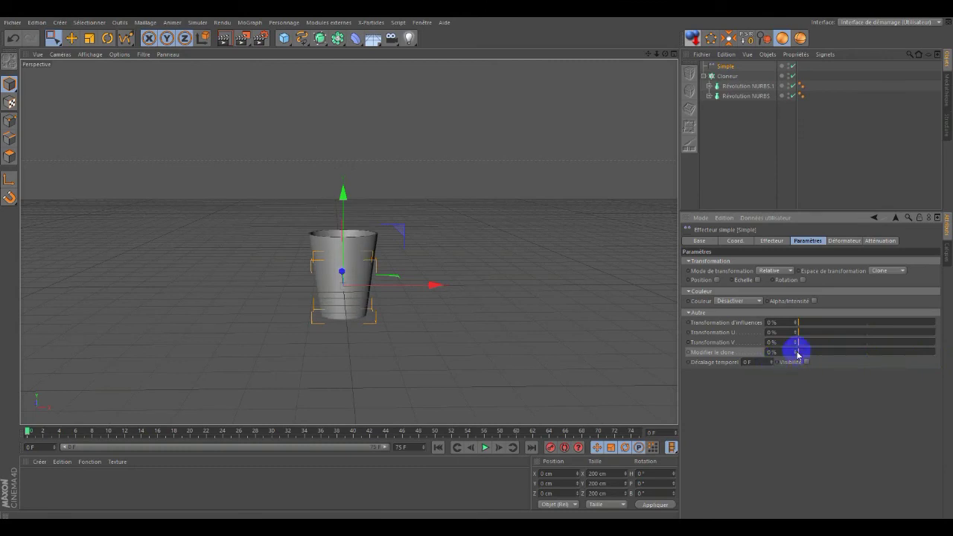
left_click_drag(787, 352, 759, 355)
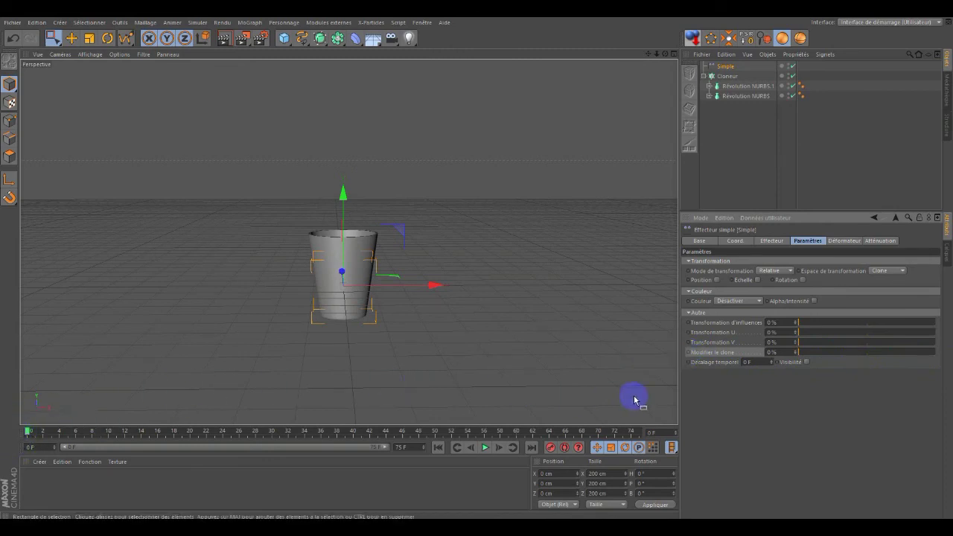
left_click(688, 353, "ctrl")
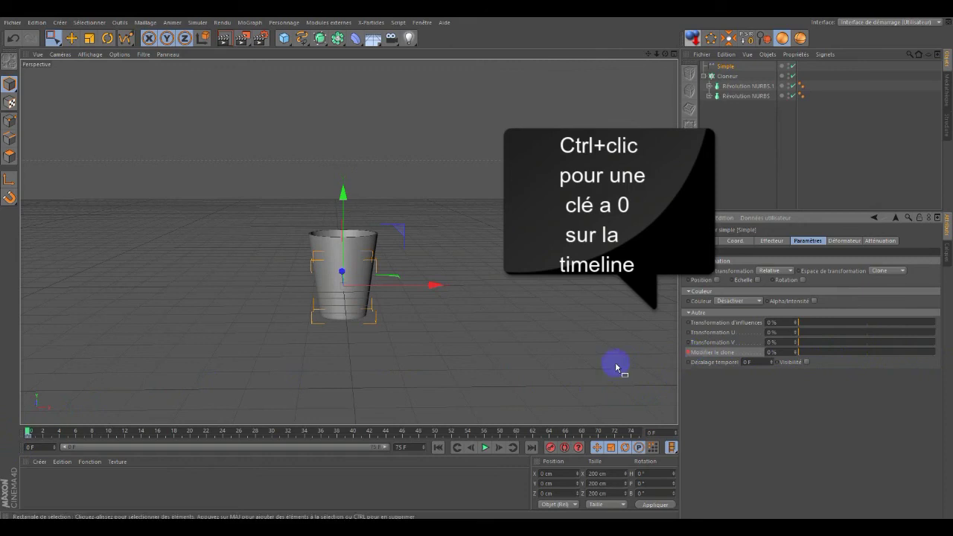
Keyframe Modifier le clone at 100% on frame 50, then return to frame 0
mouse_move(29, 431)
left_mouse_down()
mouse_move(200, 447)
mouse_move(394, 445)
left_mouse_up()
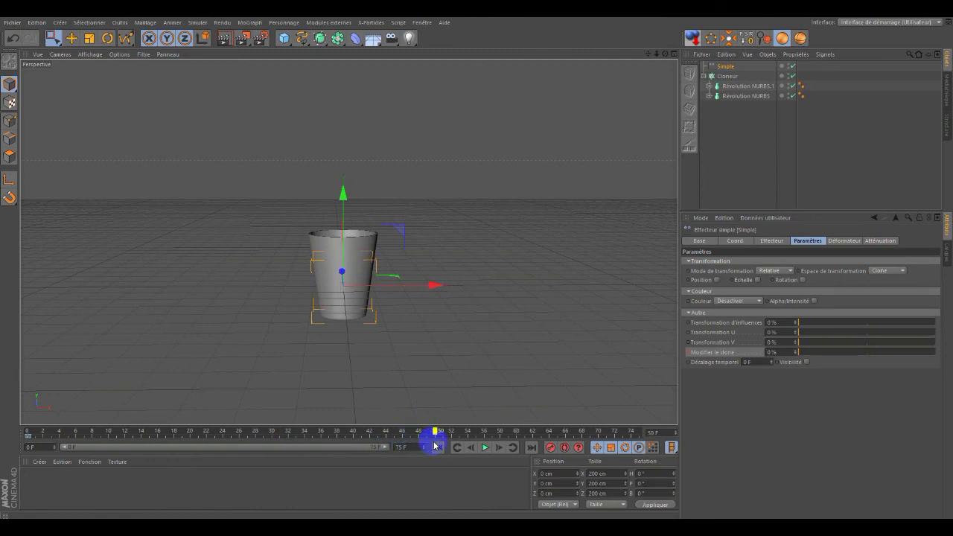
left_click_drag(435, 445, 436, 445)
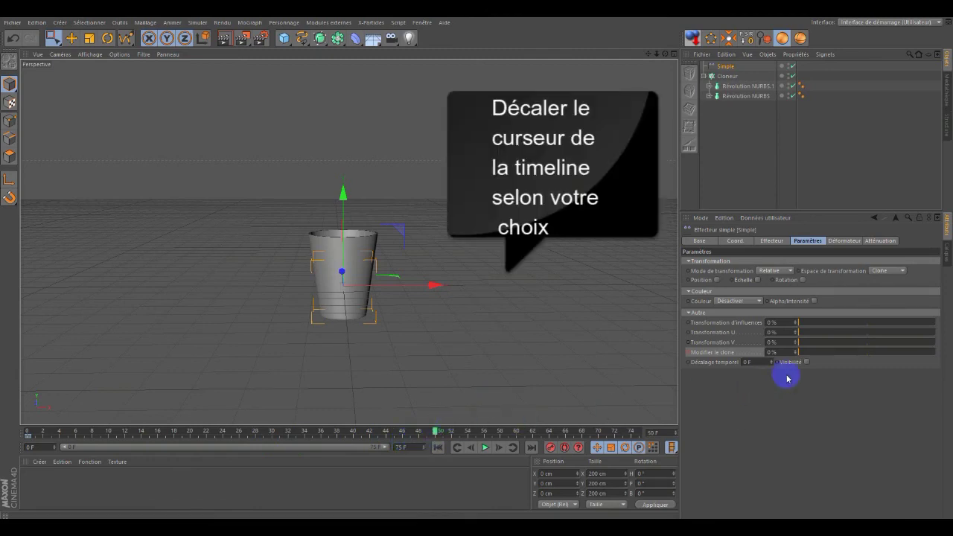
left_click_drag(801, 356, 941, 363)
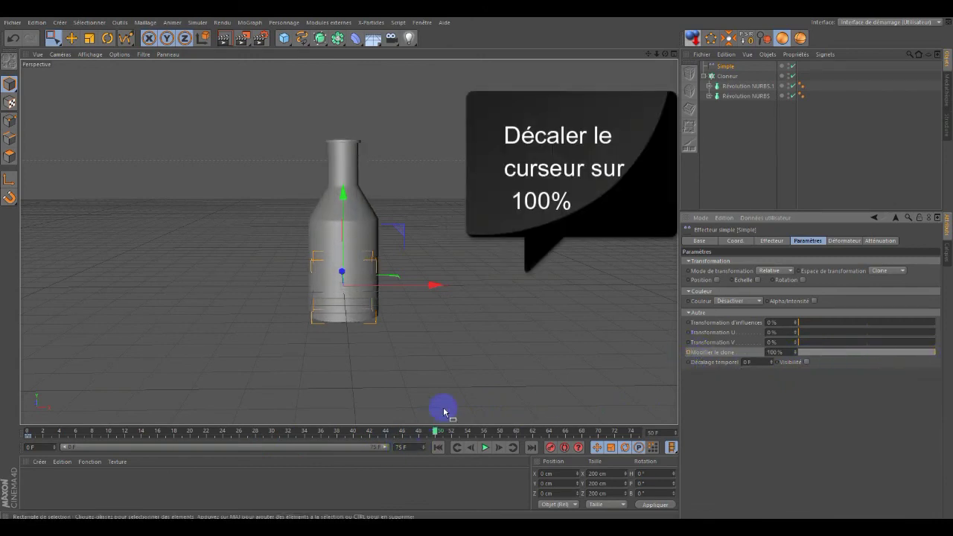
left_click(688, 351, "ctrl")
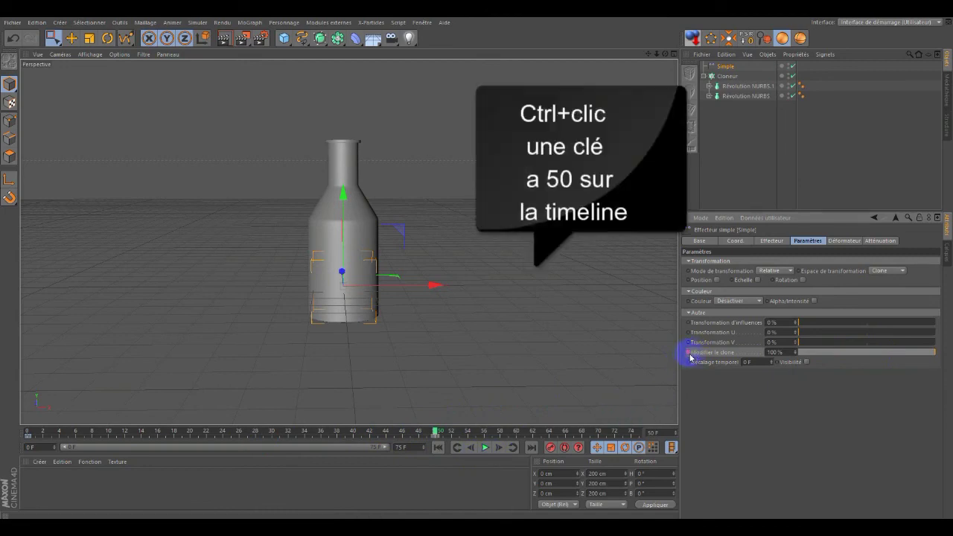
left_click(438, 446)
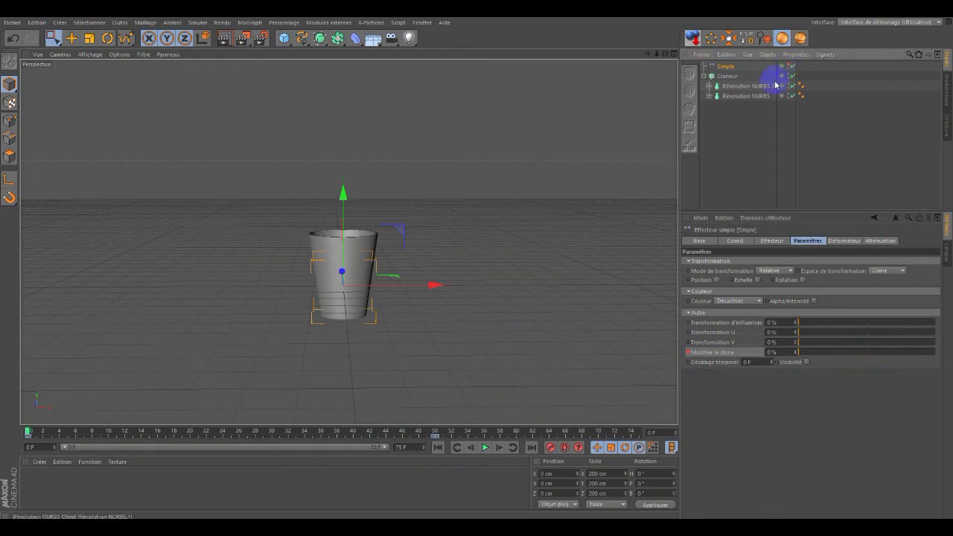
Play the morph animation and re-enable the Révolution NURBS surface
left_click(735, 125)
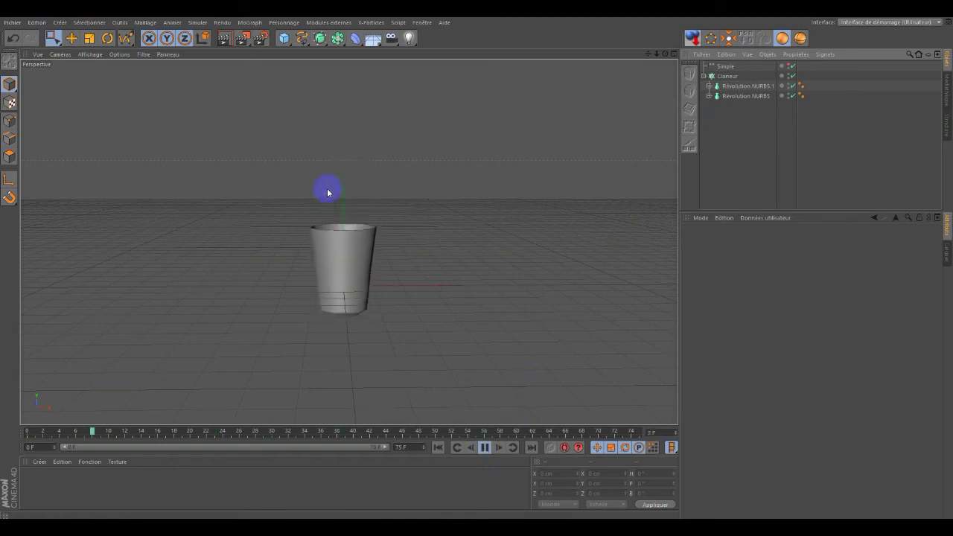
left_click_drag(663, 52, 476, 263)
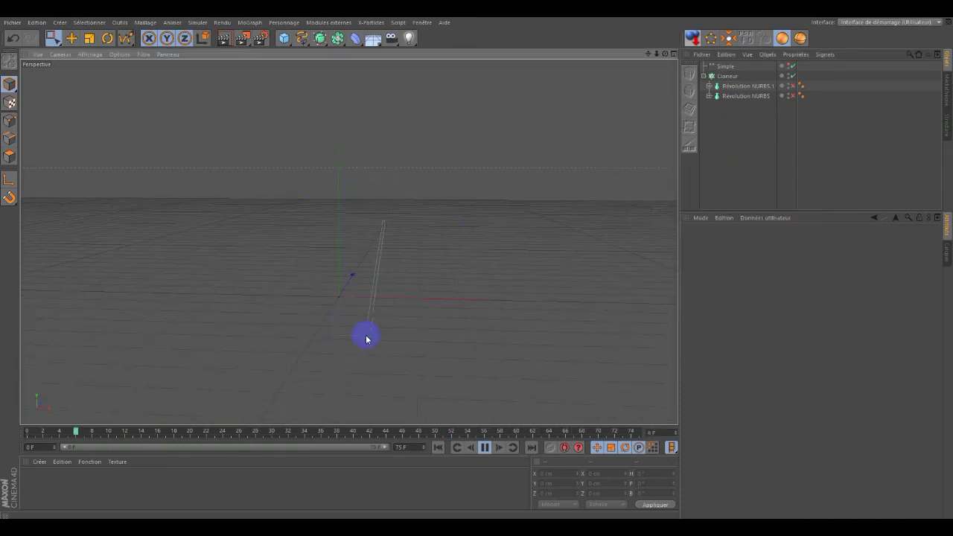
left_click(793, 96)
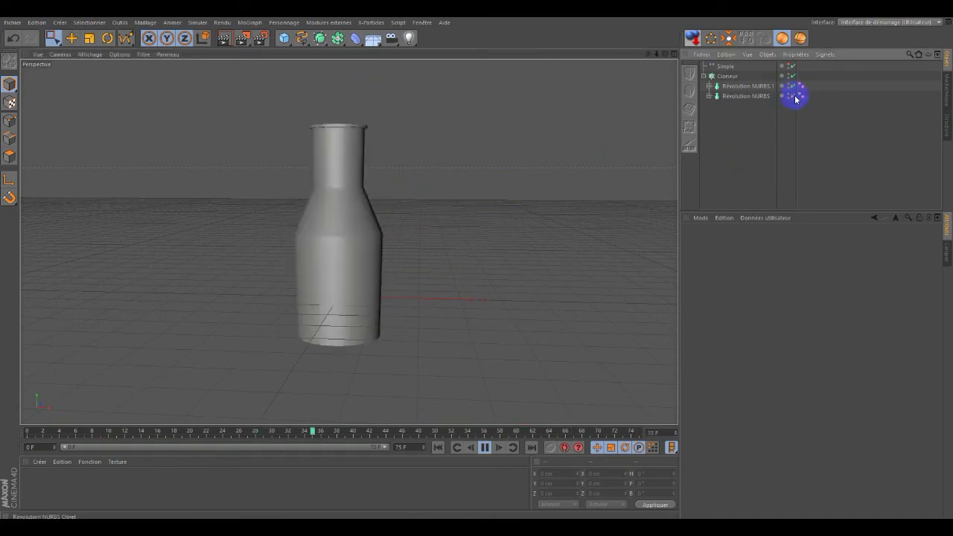